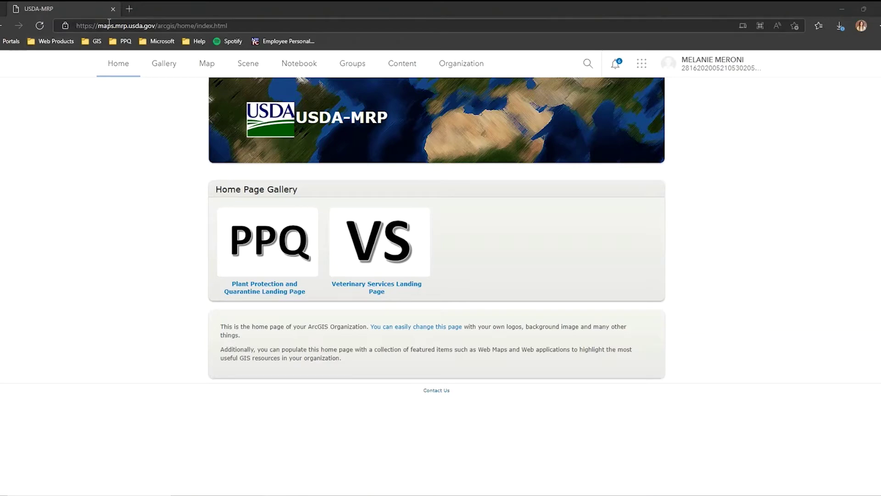
# Go to the organization's Groups page and search My Groups for "editors".
pyautogui.moveTo(77, 26); pyautogui.dragTo(255, 24)
pyautogui.click(255, 23)
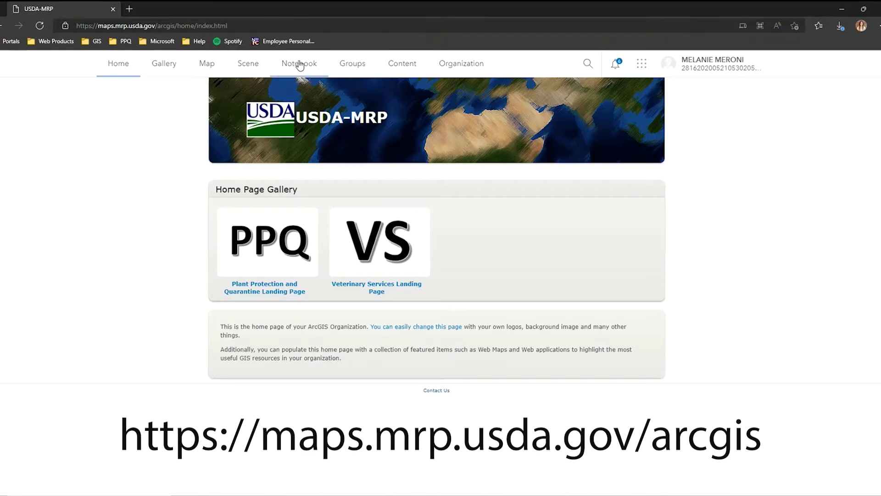
pyautogui.click(361, 68)
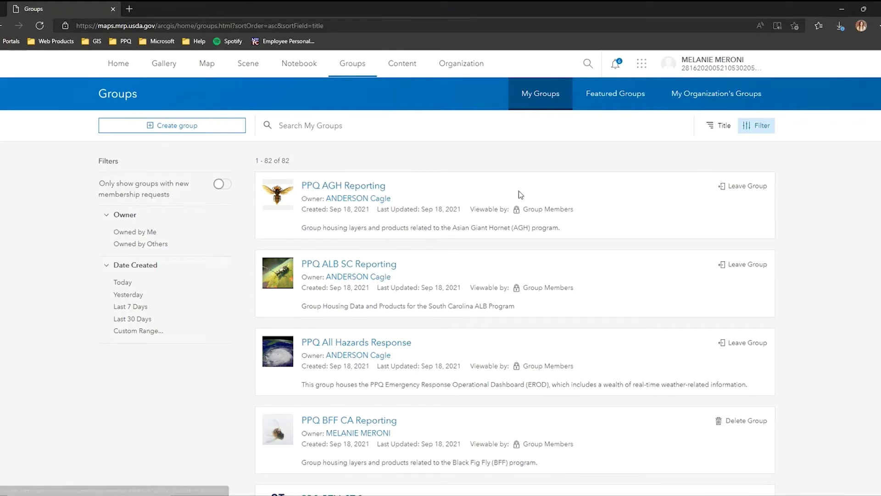
pyautogui.click(340, 120)
pyautogui.write('editors')
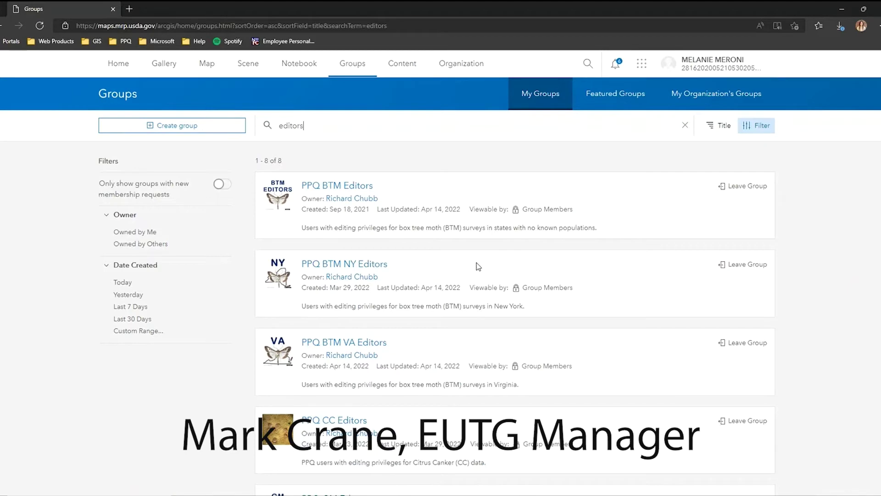
# Open the PPQ JB Editors group in a separate browser tab and switch to it.
pyautogui.scroll(-7, 443, 276)
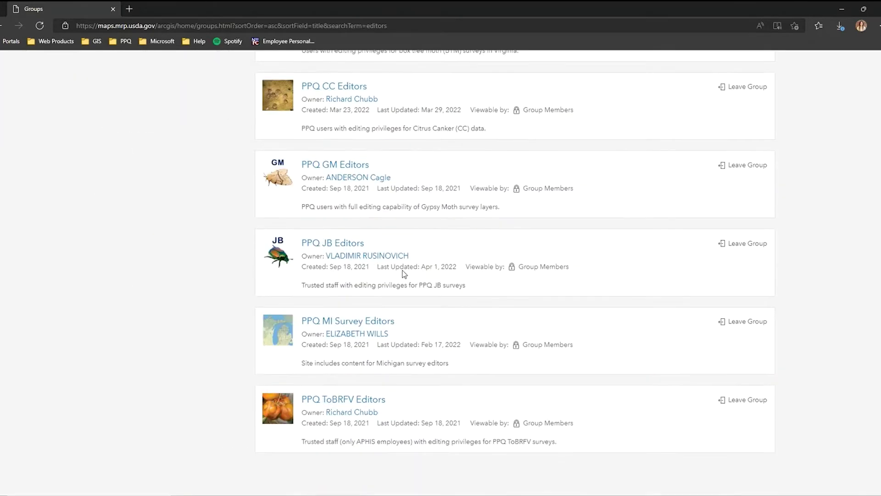
pyautogui.middleClick(335, 242)
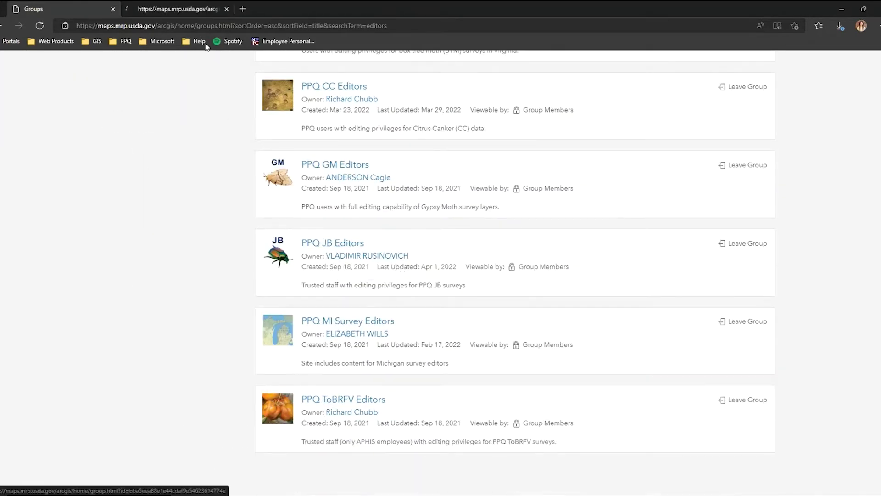
pyautogui.click(175, 10)
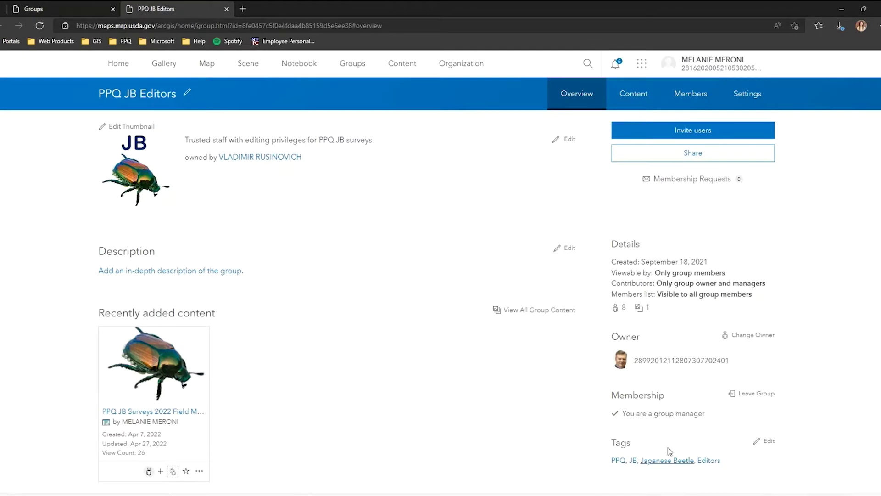
# Launch the PPQ JB Surveys 2022 field map application from the group's recently added content, and return to the group to open its full content list.
pyautogui.moveTo(145, 402)
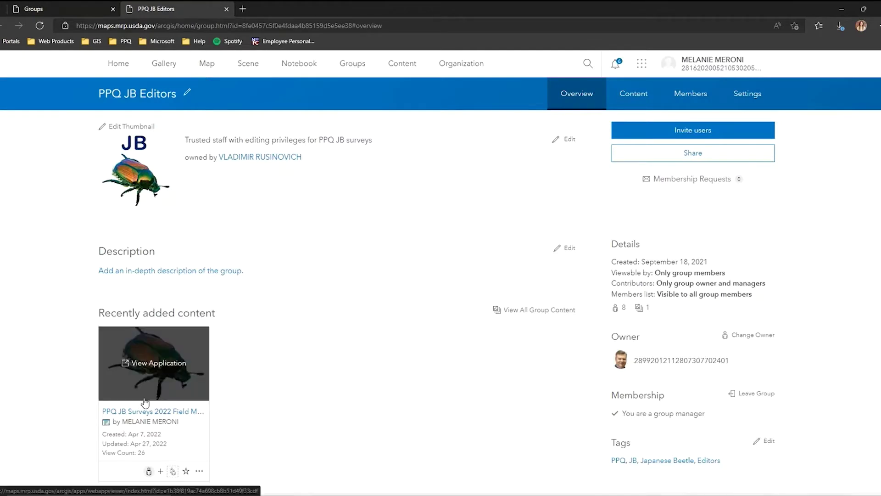
pyautogui.click(147, 367)
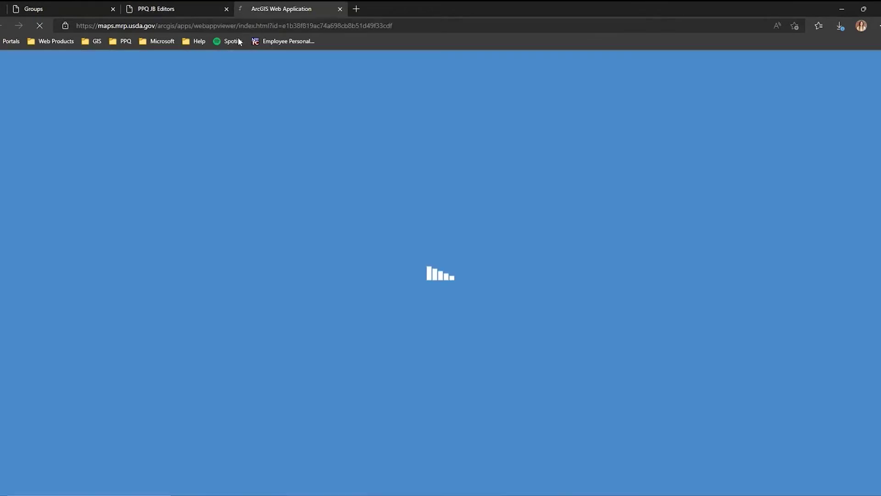
pyautogui.click(202, 9)
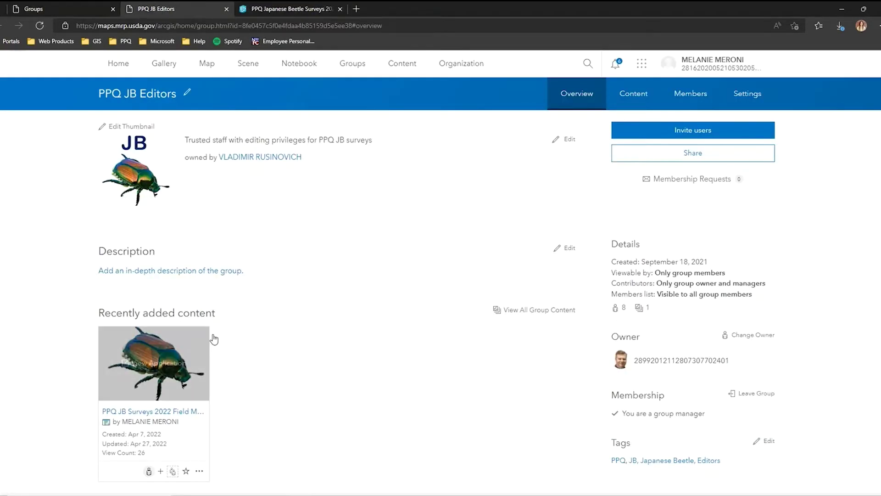
pyautogui.click(634, 94)
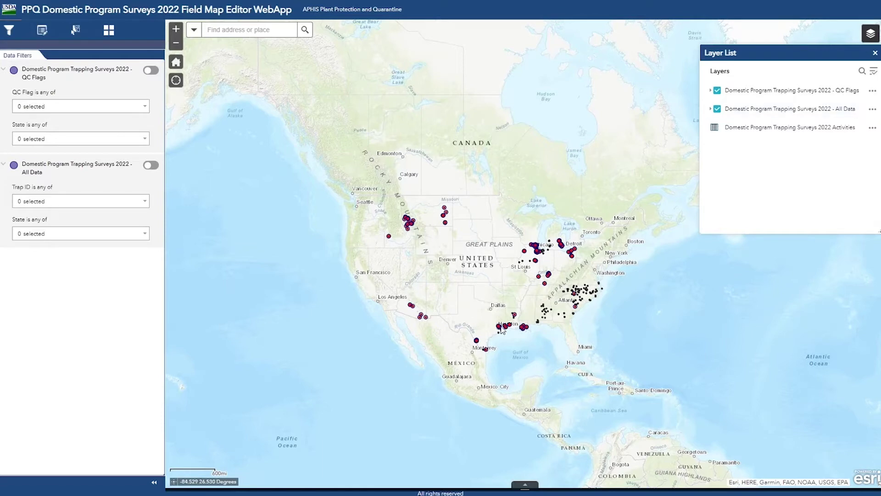
# Inspect the attributes and related activity record of the trap point beside Montgomery, Alabama, and close its pop-up.
pyautogui.scroll(5, 562, 315)
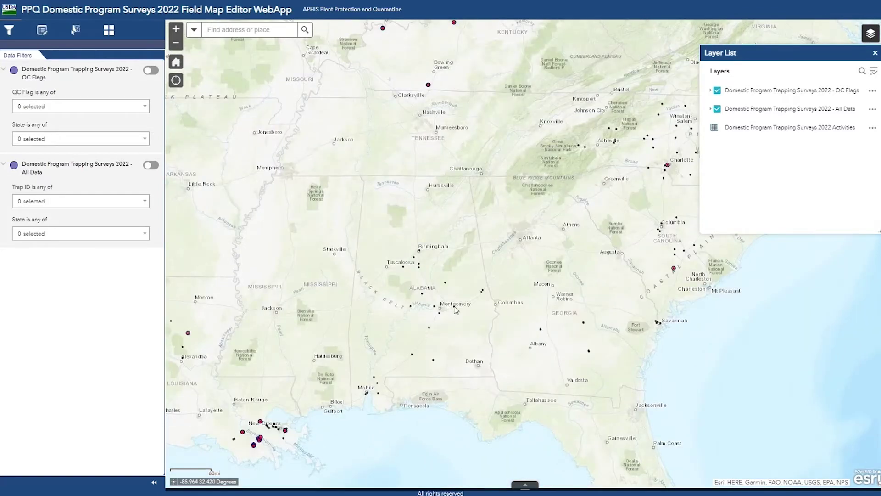
pyautogui.click(454, 306)
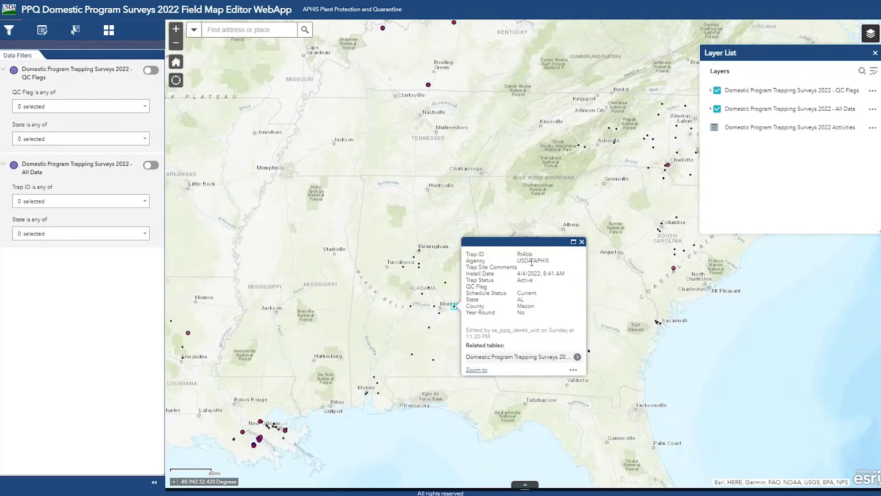
pyautogui.click(577, 358)
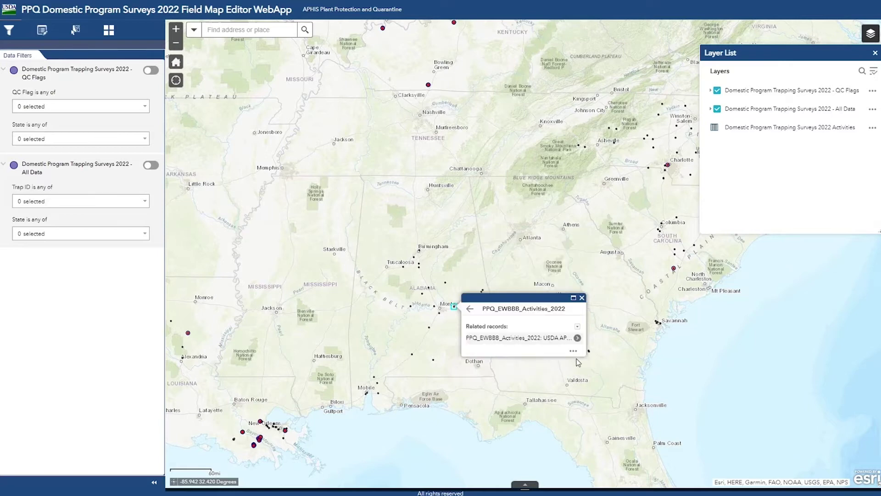
pyautogui.click(505, 339)
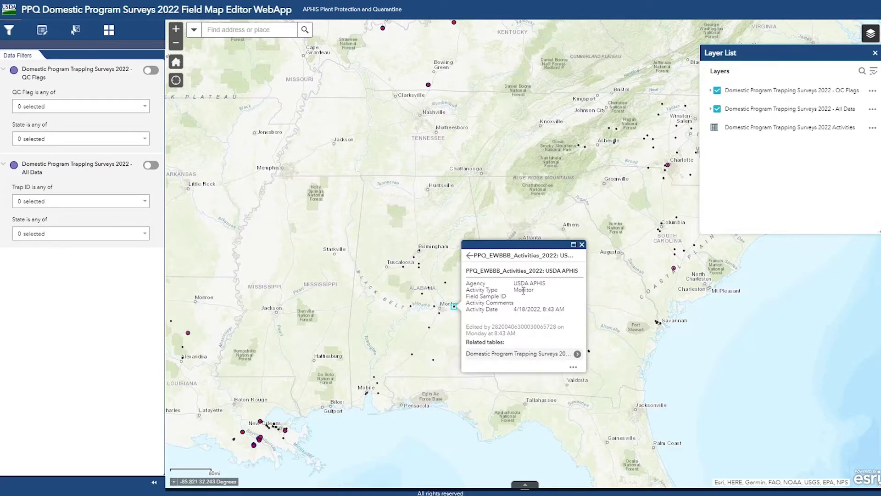
pyautogui.click(470, 257)
pyautogui.click(471, 300)
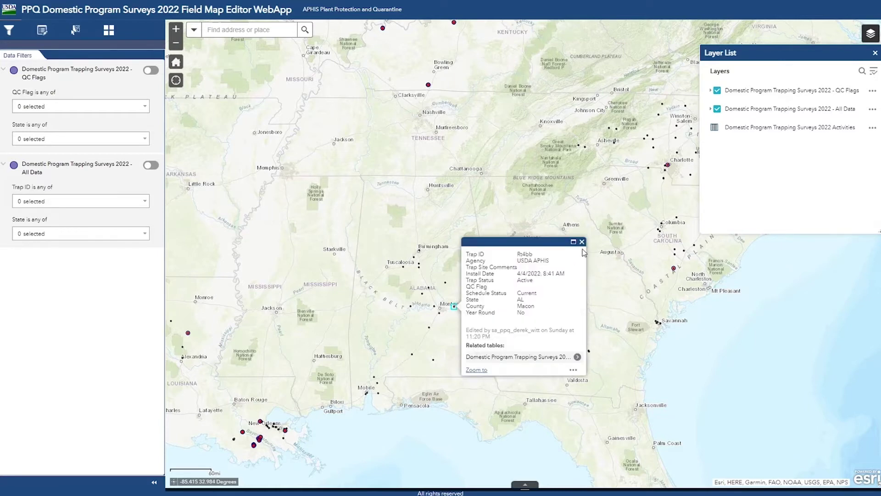
pyautogui.click(582, 242)
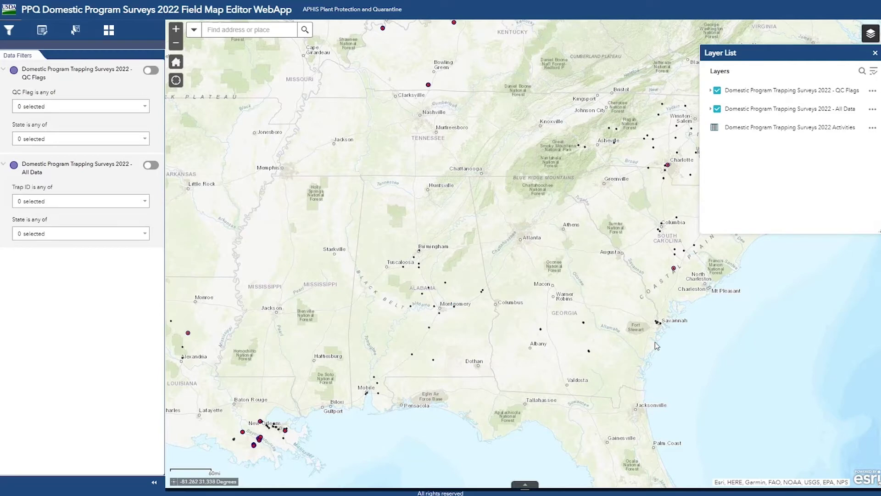
# Examine the QC flag details and related activities of the flagged trap west of New Orleans, and close its pop-up.
pyautogui.click(243, 431)
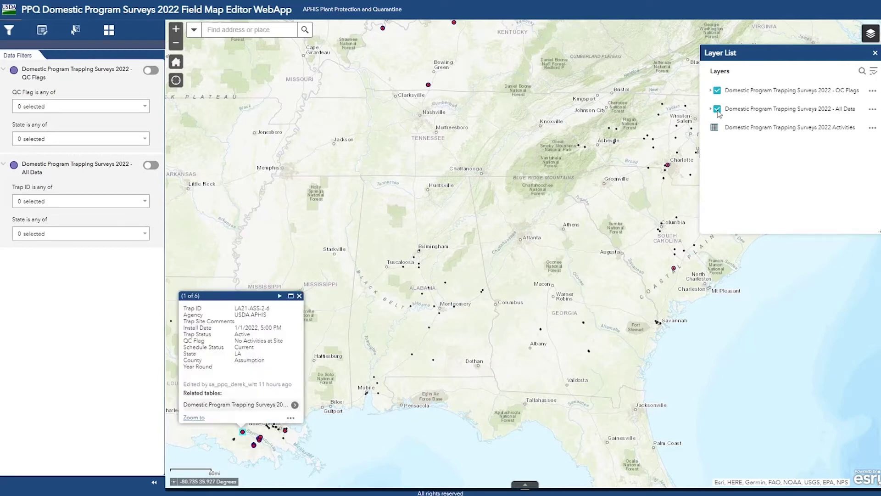
pyautogui.click(284, 405)
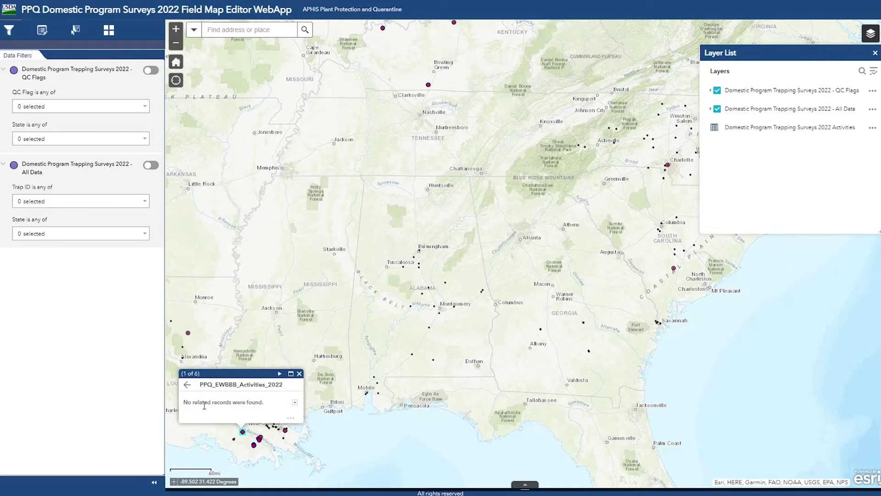
pyautogui.click(187, 385)
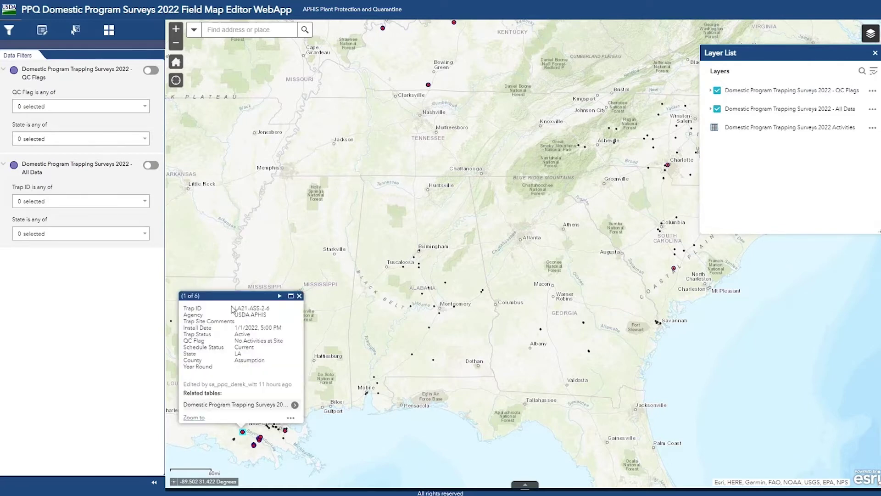
pyautogui.moveTo(183, 340); pyautogui.dragTo(266, 364)
pyautogui.click(285, 345)
pyautogui.click(299, 296)
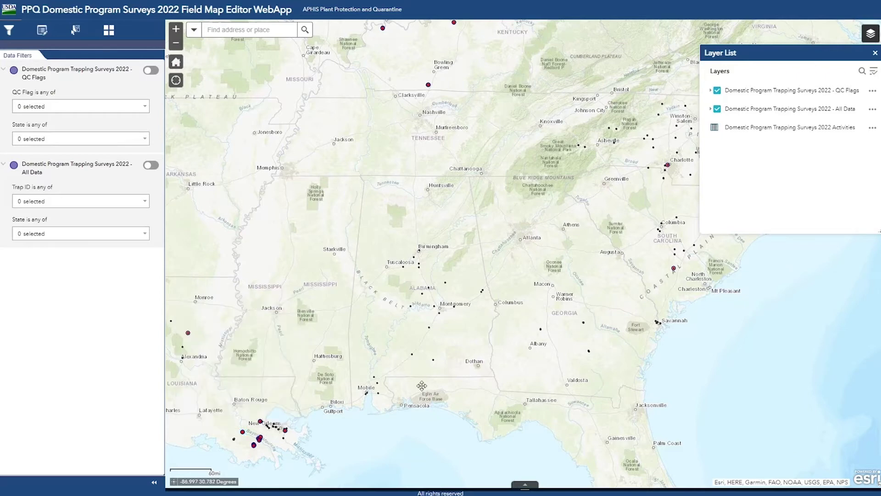
# Explore the traps around New Orleans and Gramercy up close, and return the map to its default extent.
pyautogui.moveTo(426, 384); pyautogui.dragTo(487, 374)
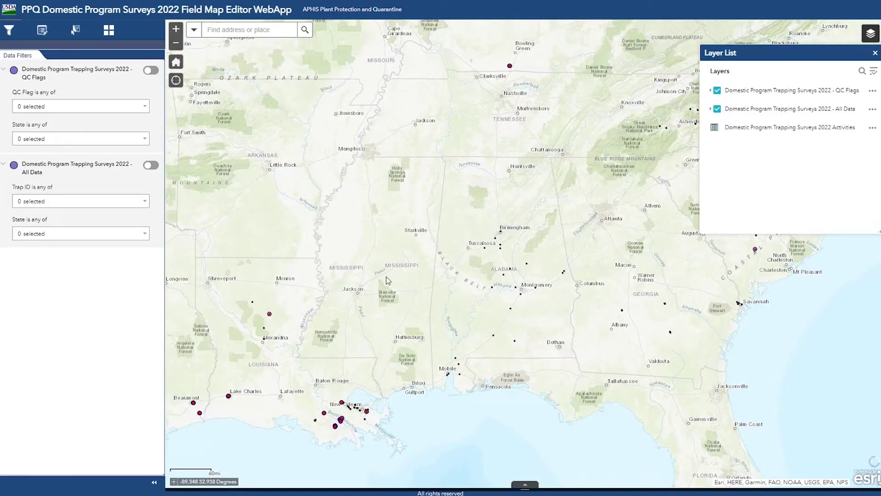
pyautogui.scroll(3, 481, 261)
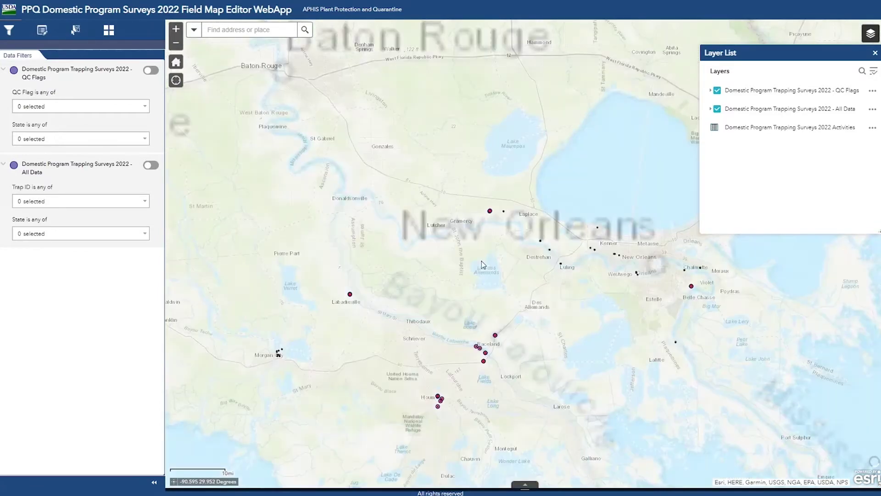
pyautogui.scroll(4, 482, 230)
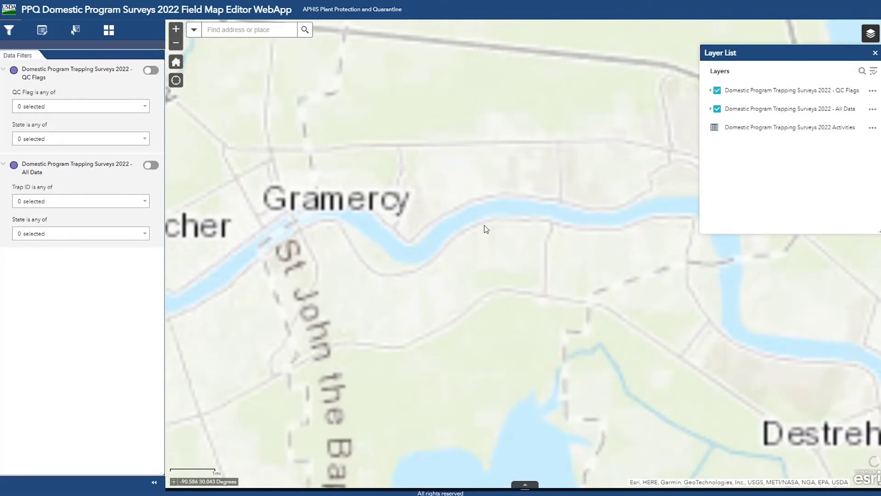
pyautogui.click(175, 43)
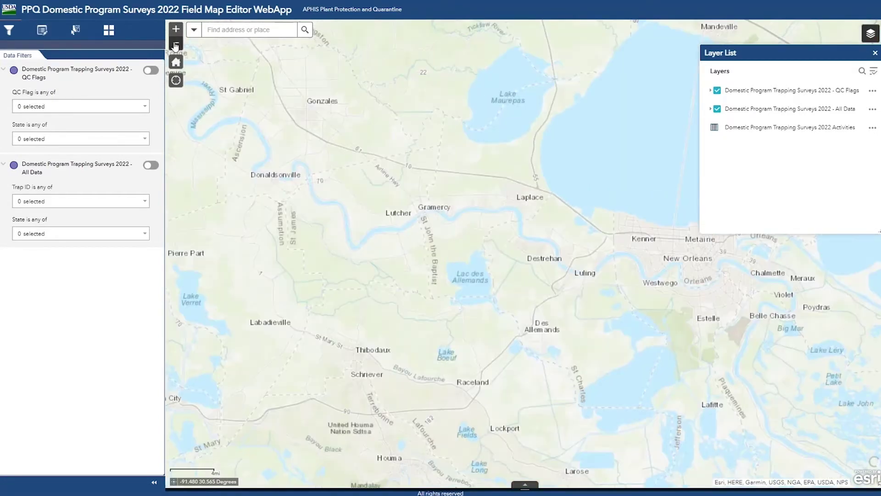
pyautogui.click(176, 44)
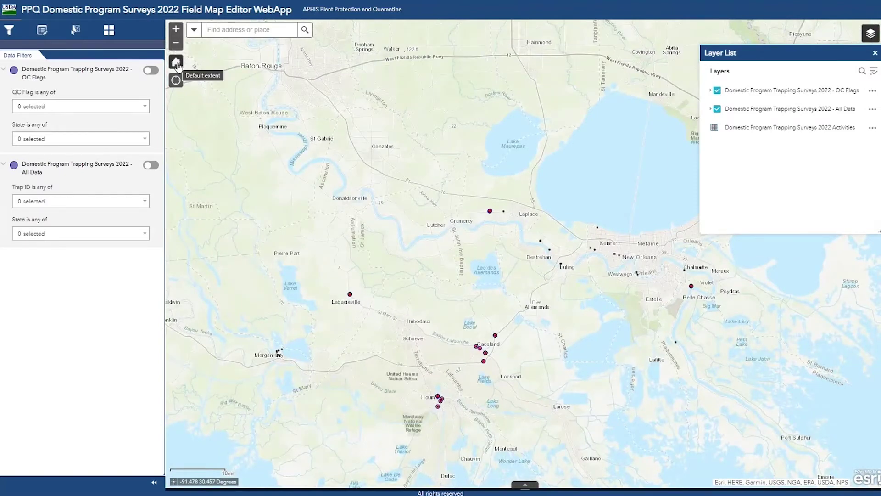
pyautogui.click(176, 62)
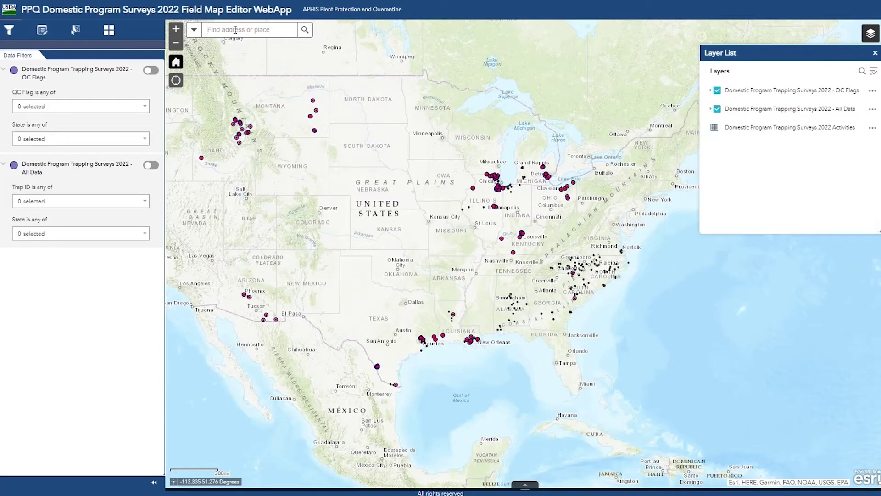
# Locate New Orleans with the place search, restore the default map extent and clear the search.
pyautogui.click(235, 30)
pyautogui.write('New Orleans')
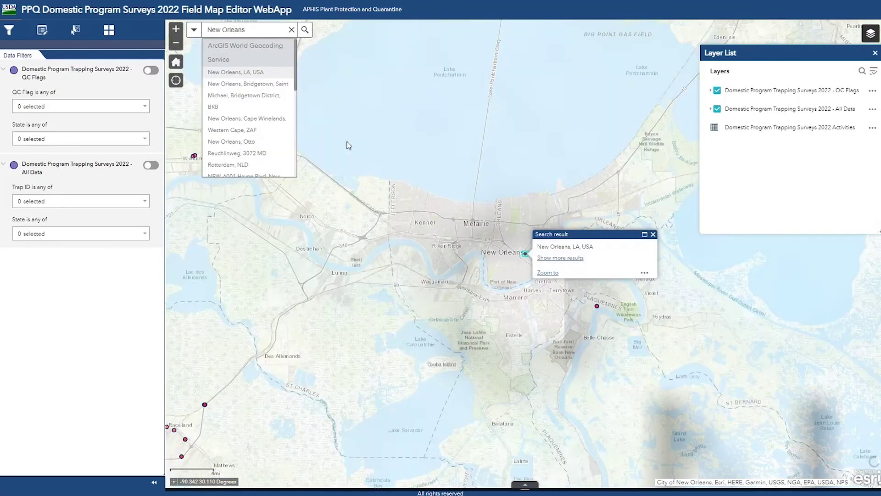
pyautogui.click(349, 145)
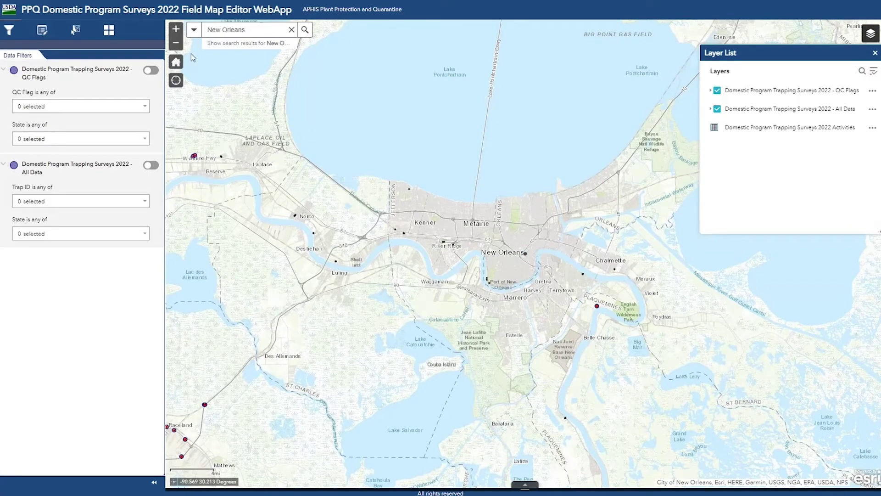
pyautogui.click(175, 63)
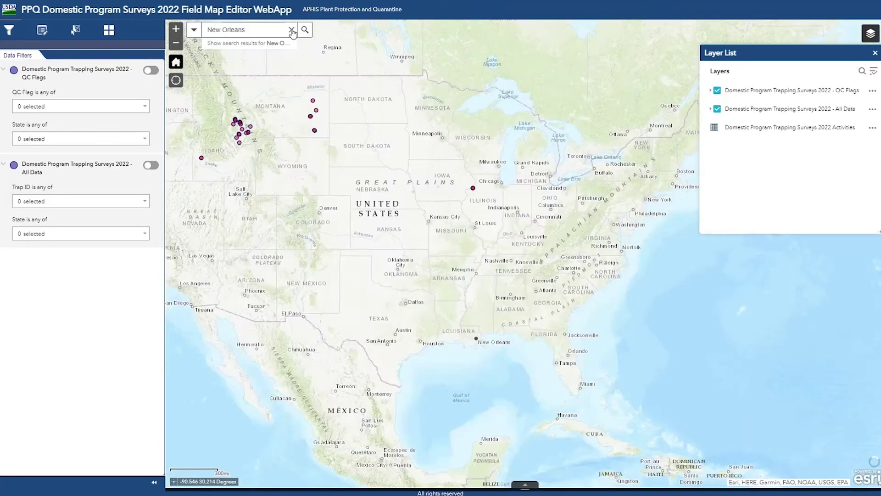
pyautogui.click(292, 30)
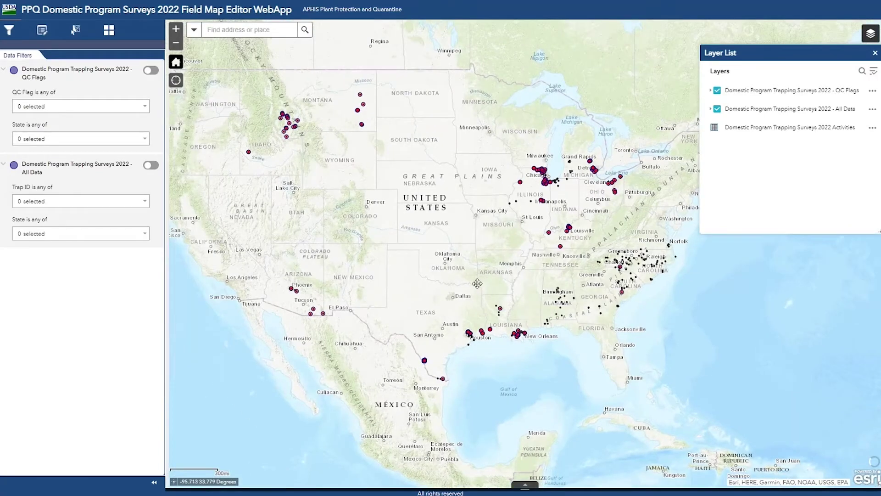
# Open the attribute table and show the records of the Domestic Program Trapping Surveys 2022 - QC Flags layer.
pyautogui.moveTo(478, 284); pyautogui.dragTo(483, 282)
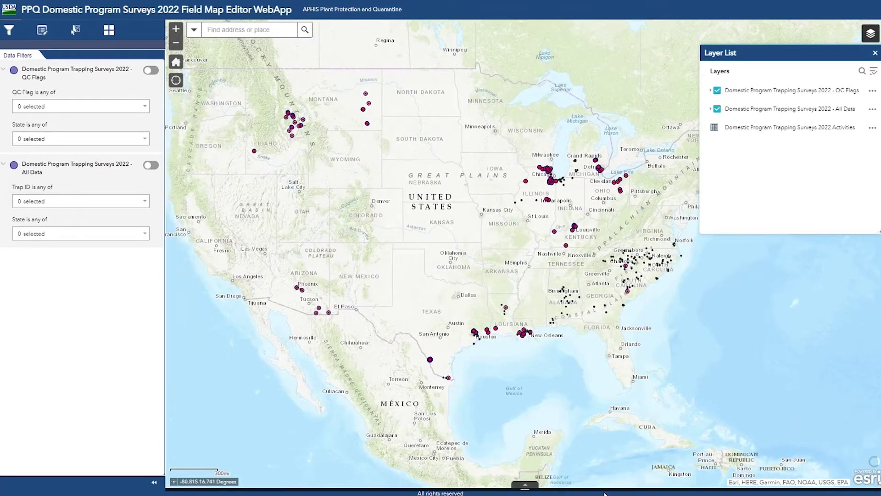
pyautogui.click(525, 487)
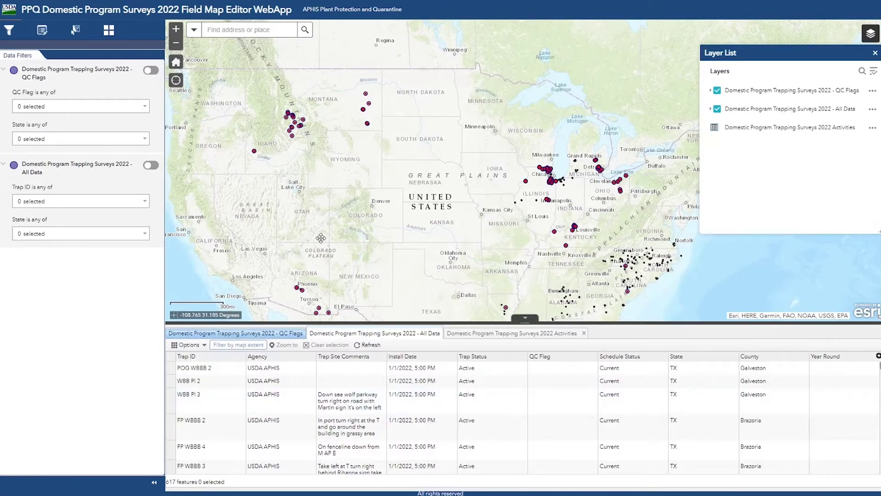
pyautogui.click(271, 334)
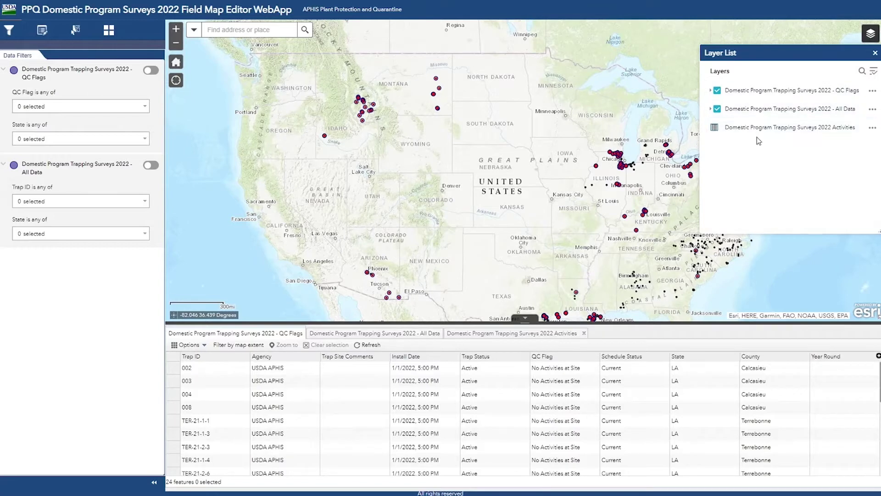
# Toggle the visibility of the Domestic Program Trapping Surveys 2022 - All Data layer, leaving it hidden.
pyautogui.click(718, 109)
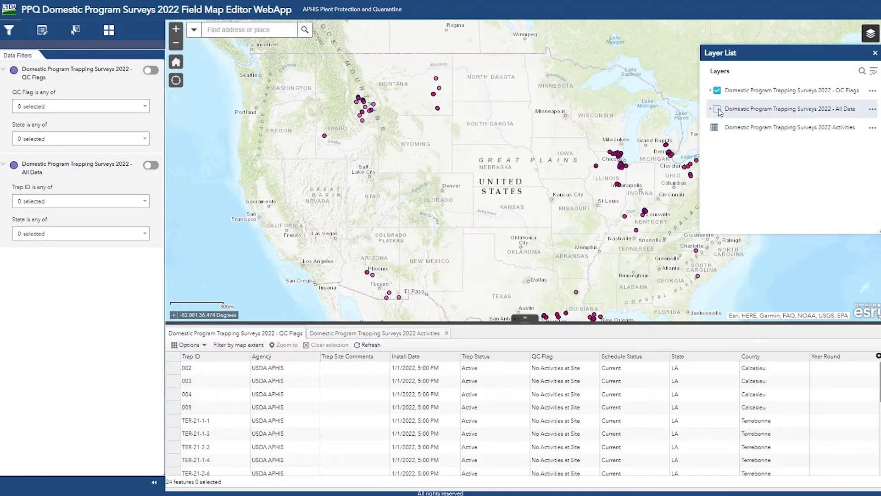
pyautogui.click(718, 109)
pyautogui.click(718, 109)
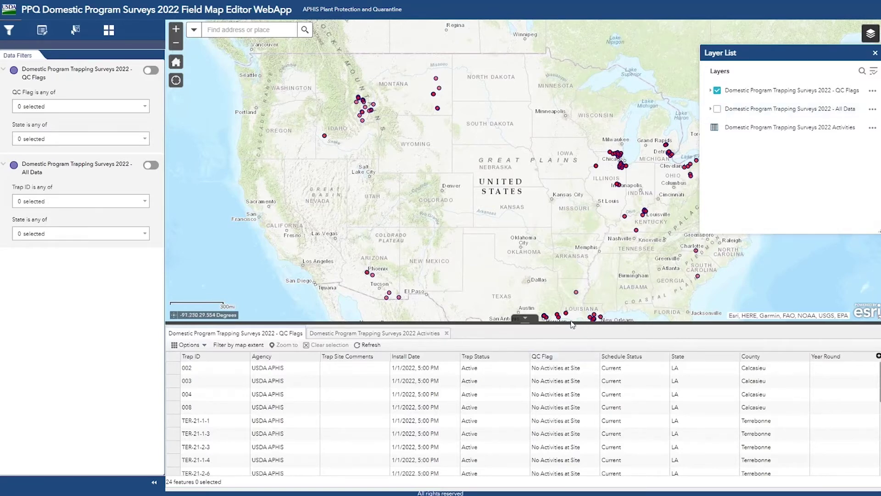
# Show the Domestic Program Trapping Surveys 2022 - All Data layer and list its attribute records without filtering by map extent.
pyautogui.click(718, 109)
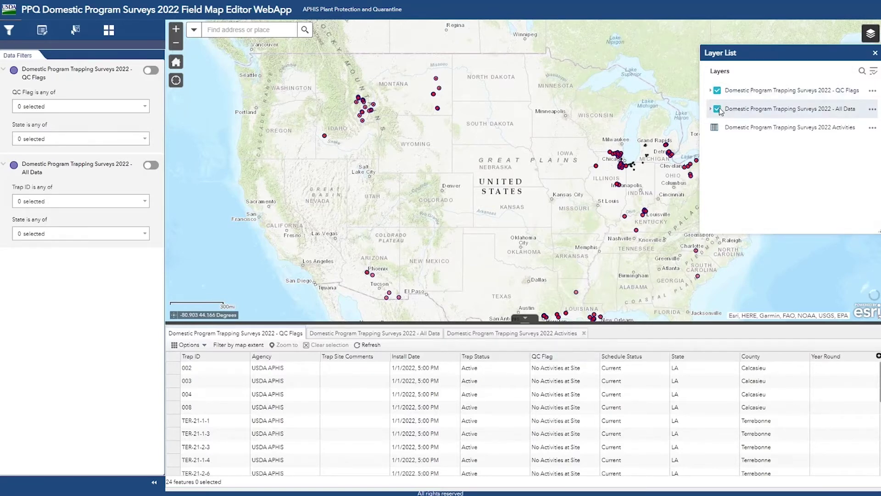
pyautogui.click(367, 333)
pyautogui.moveTo(437, 238); pyautogui.dragTo(390, 189)
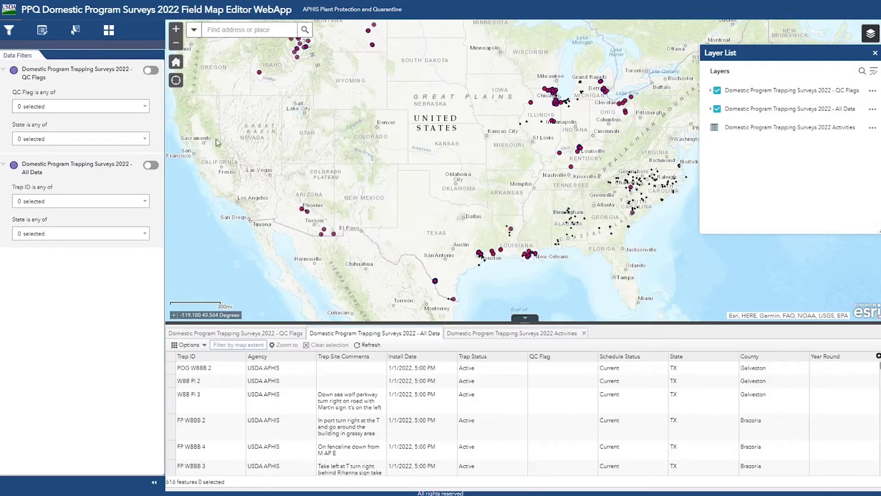
pyautogui.click(241, 345)
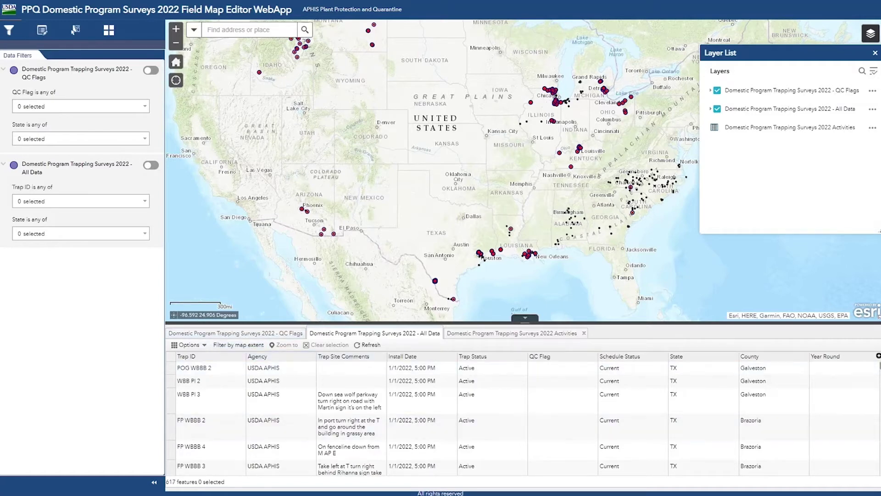
pyautogui.moveTo(359, 189); pyautogui.dragTo(382, 197)
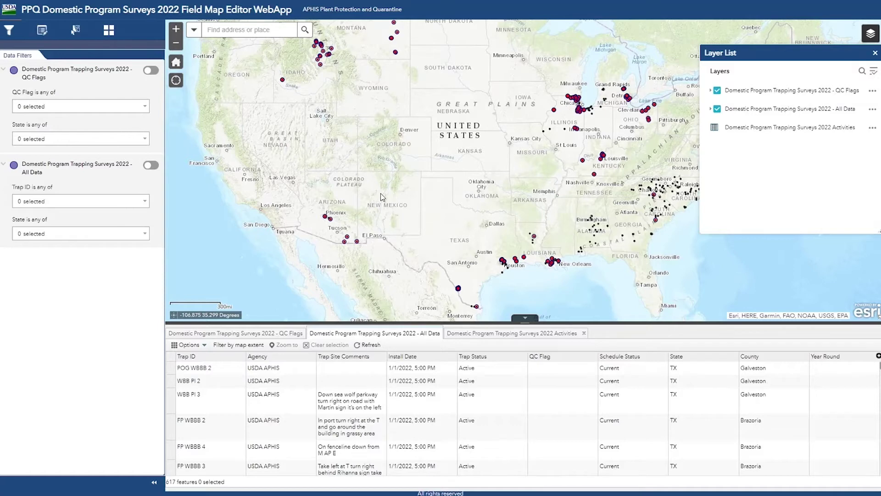
# Show the related Domestic Program Trapping Surveys 2022 Activities records for trap POG WBBB 2.
pyautogui.click(204, 345)
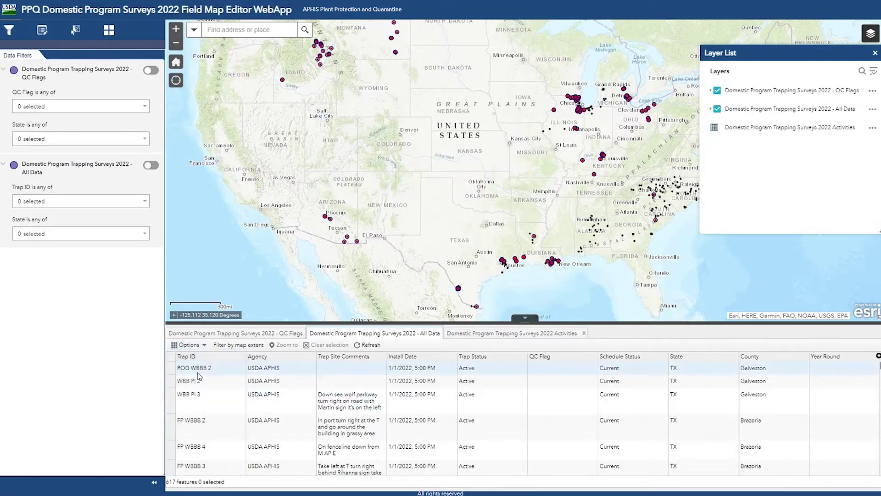
pyautogui.click(173, 369)
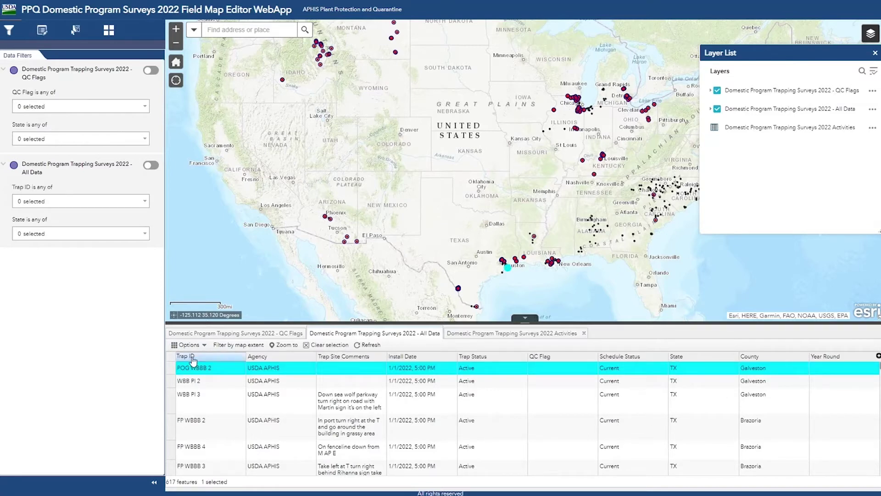
pyautogui.click(186, 345)
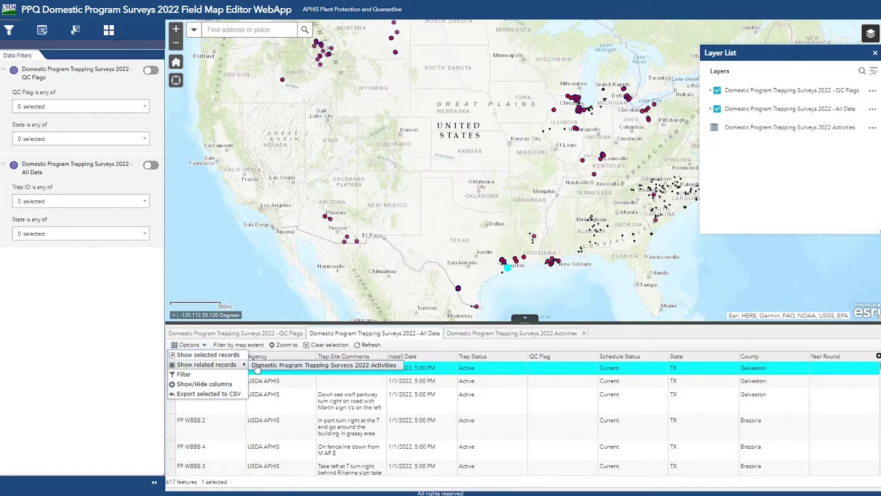
pyautogui.click(258, 368)
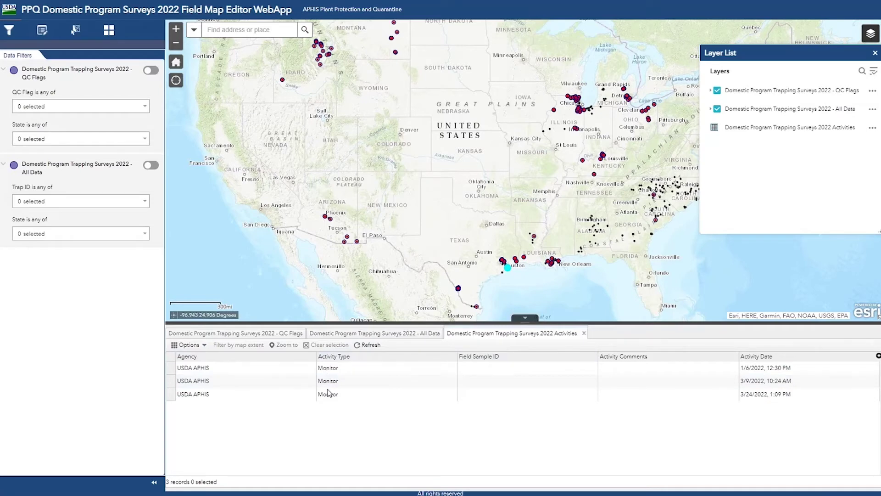
# Return to the All Data records and show the related activities for trap WBB PI 2.
pyautogui.click(352, 337)
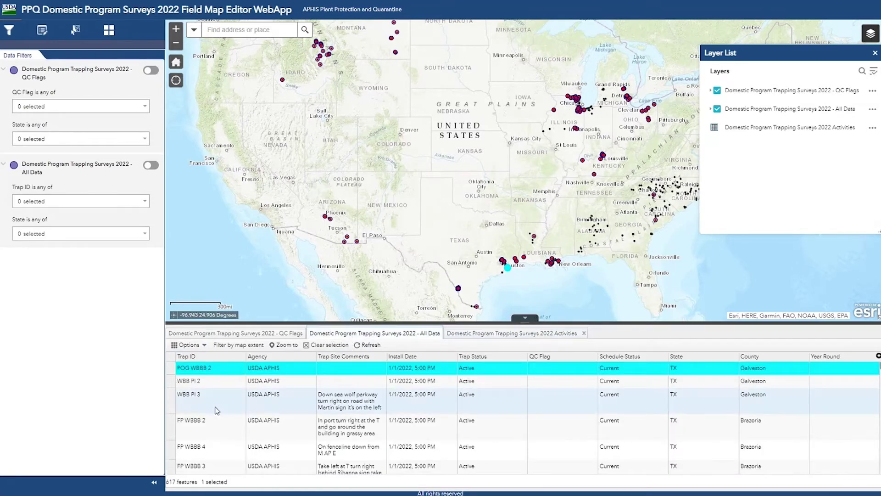
pyautogui.click(173, 382)
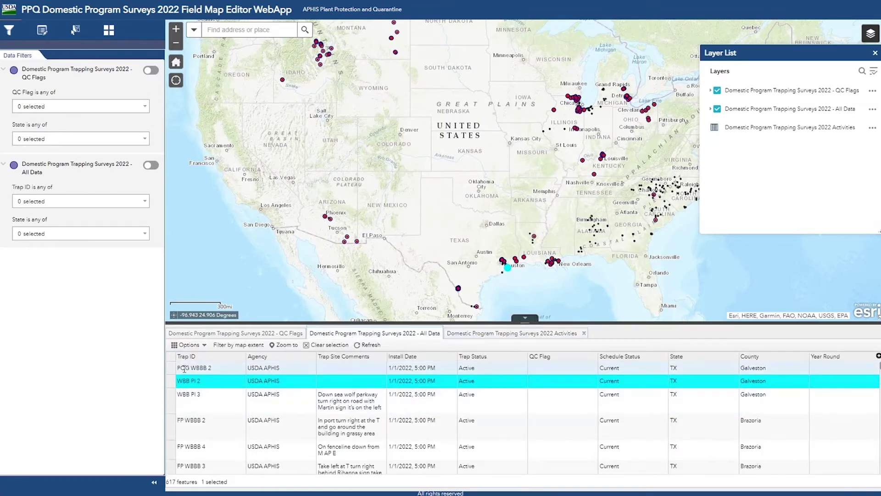
pyautogui.click(187, 344)
pyautogui.moveTo(200, 365)
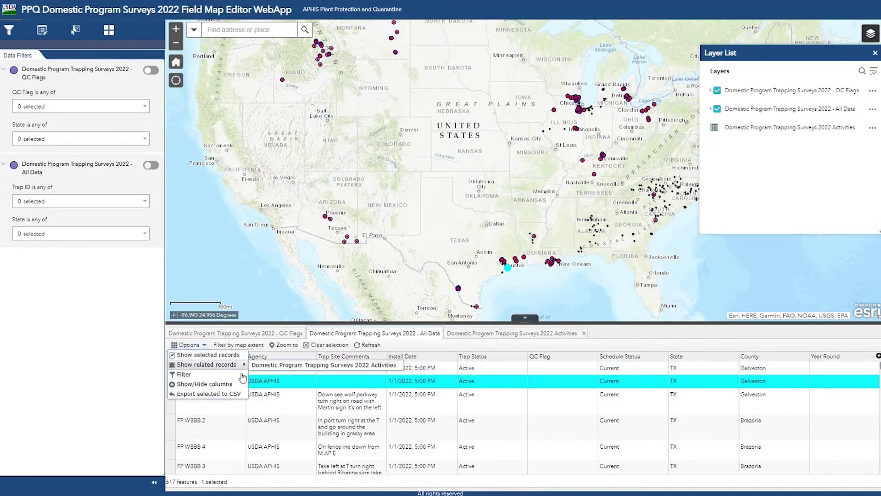
pyautogui.click(272, 365)
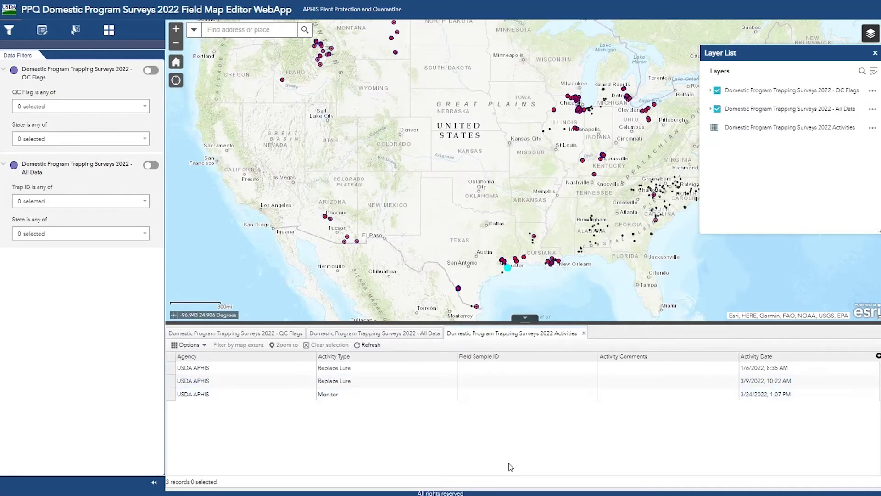
# Clear the trap selection in the All Data records, and hide both the attribute table and the All Data layer.
pyautogui.click(388, 337)
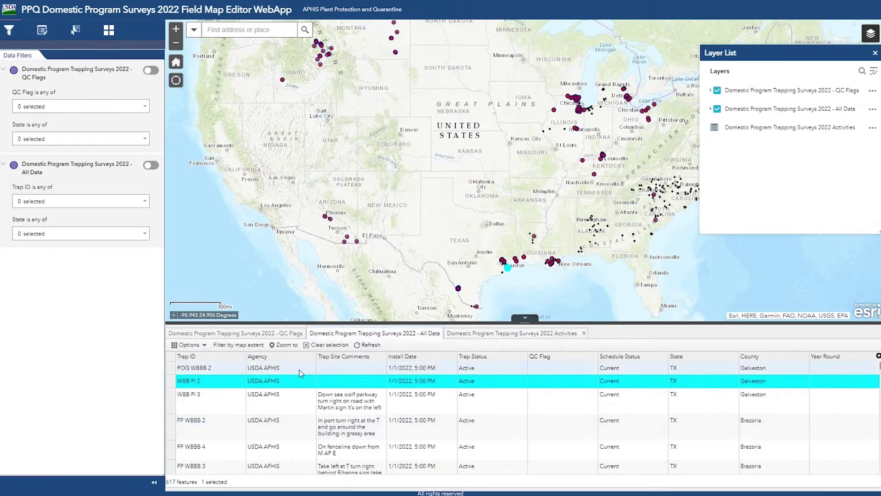
pyautogui.click(334, 347)
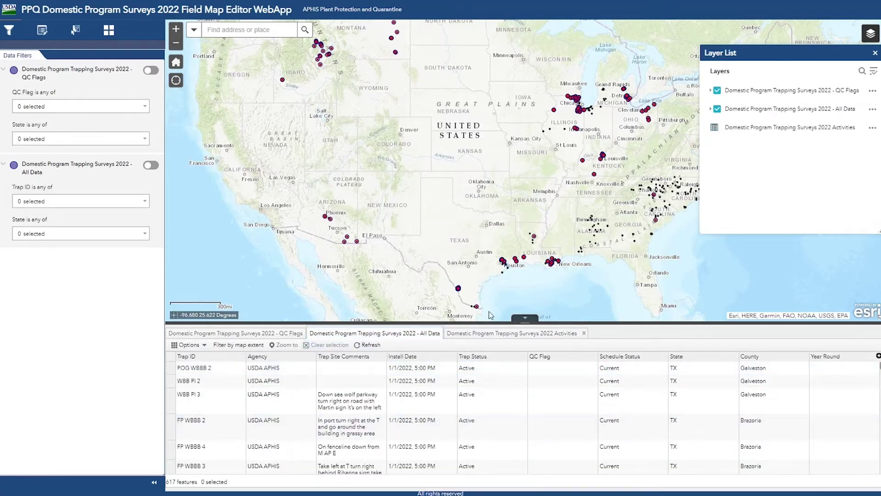
pyautogui.click(529, 321)
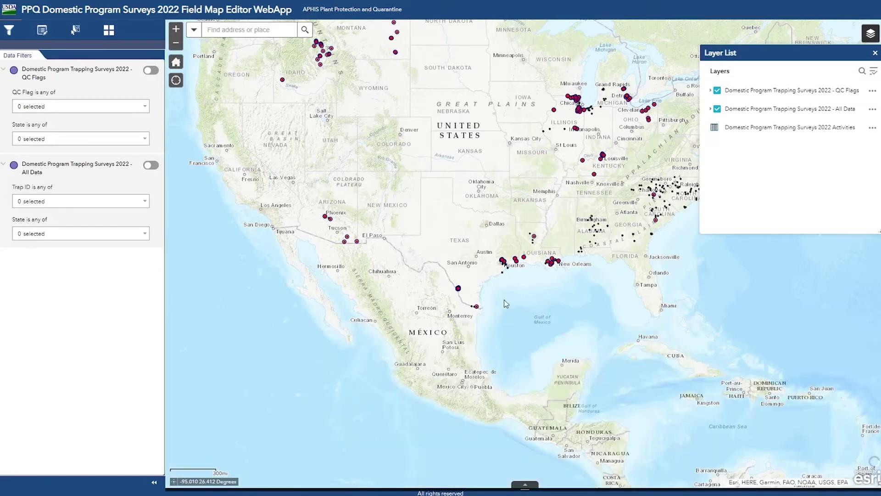
pyautogui.click(717, 109)
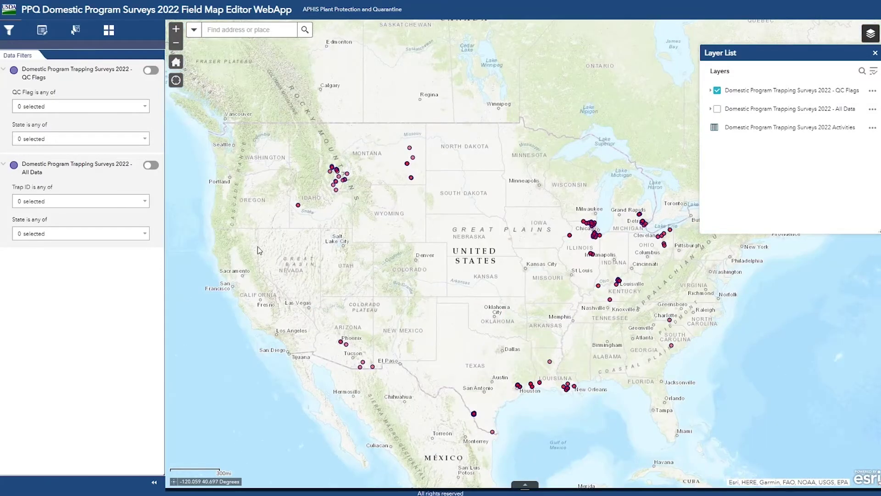
# Browse the available basemaps in the basemap gallery without changing the current one.
pyautogui.click(109, 32)
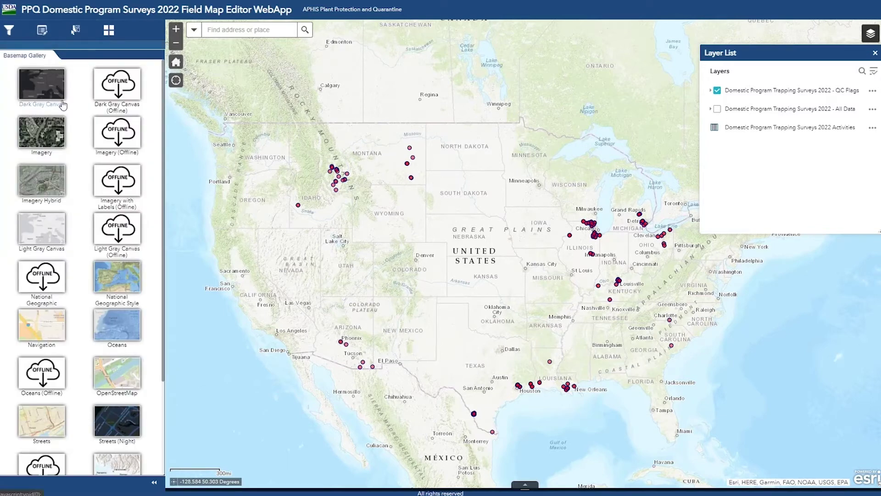
pyautogui.scroll(-1, 79, 263)
pyautogui.scroll(-5, 80, 264)
pyautogui.scroll(6, 89, 311)
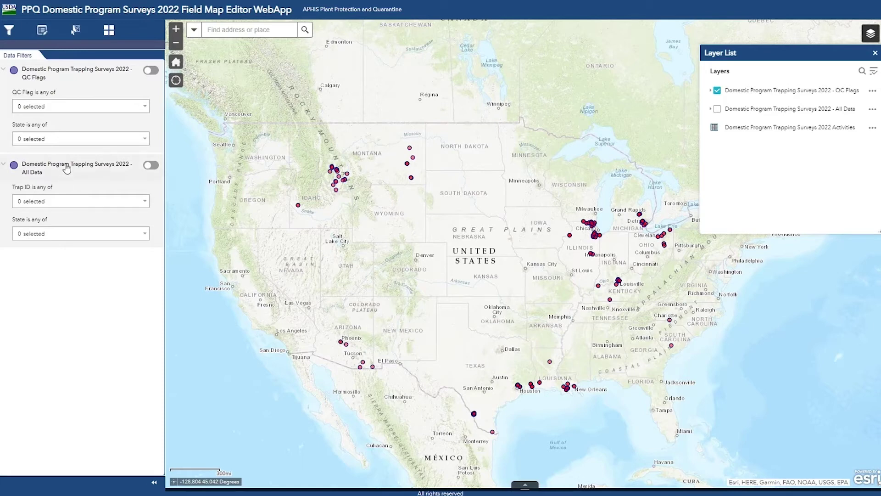
# Examine the data filter choices for QC flag in the QC Flags layer and for trap ID and state in All Data.
pyautogui.doubleClick(3, 71)
pyautogui.click(59, 107)
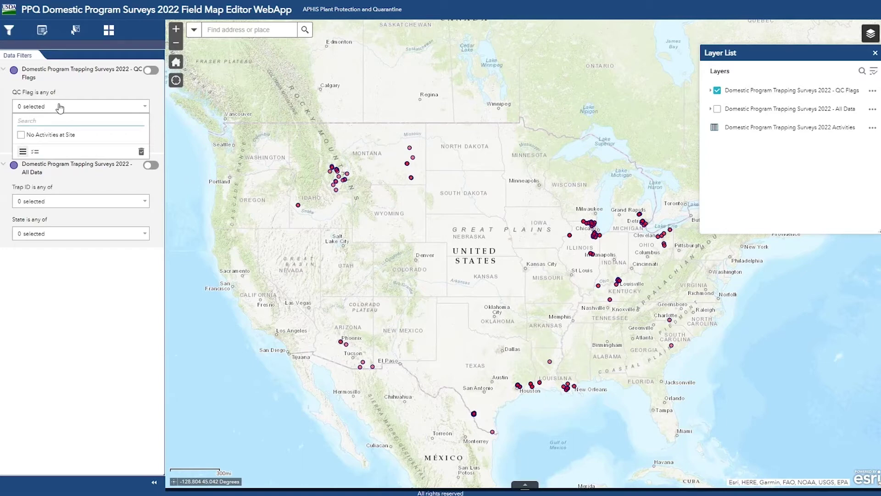
pyautogui.click(58, 107)
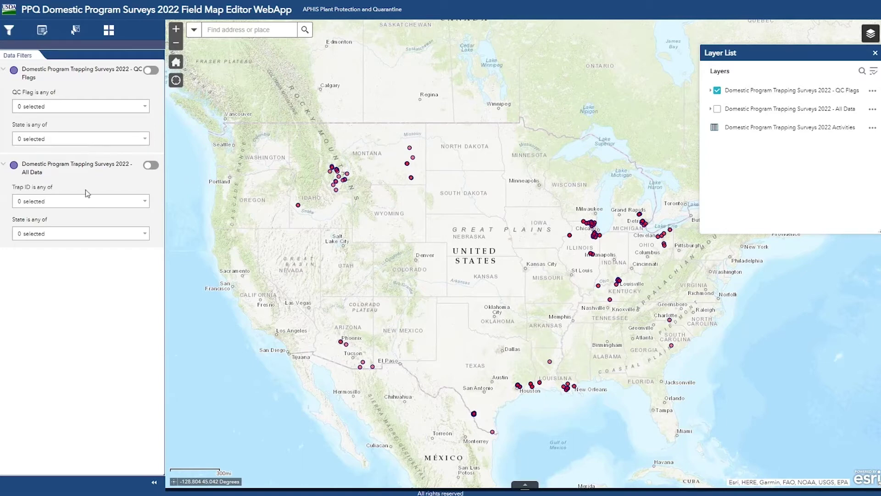
pyautogui.click(63, 209)
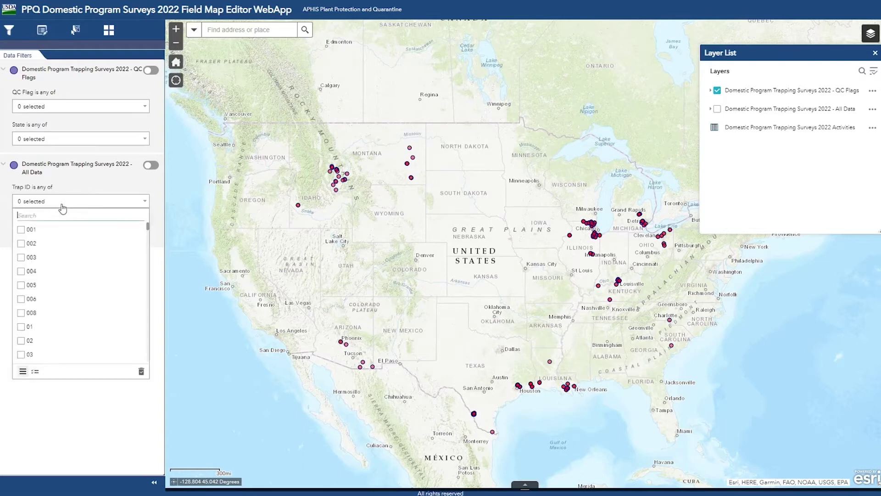
pyautogui.click(63, 209)
pyautogui.click(74, 233)
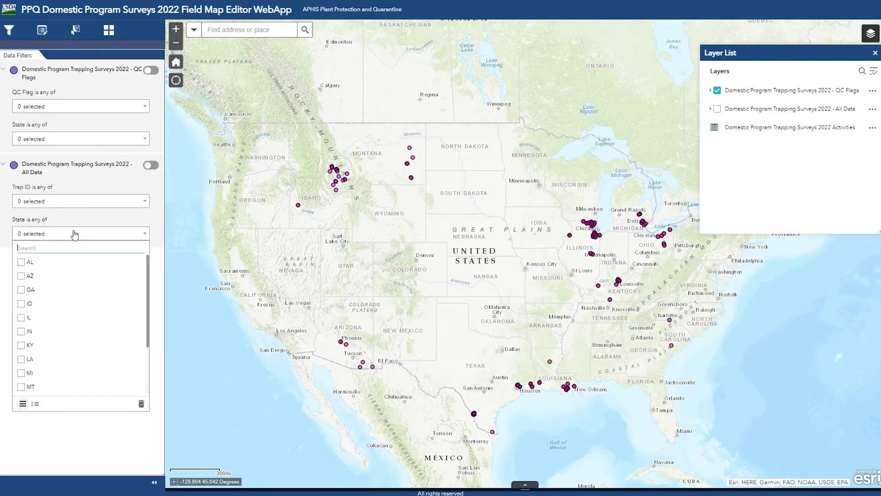
pyautogui.click(74, 234)
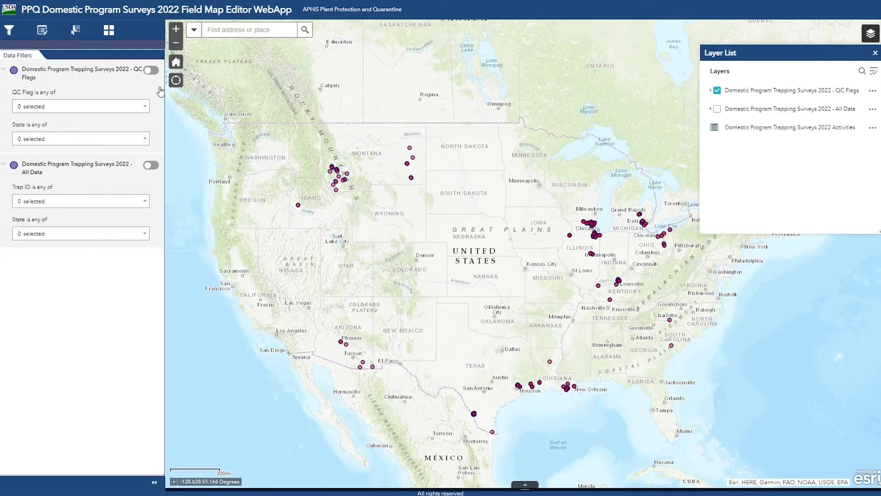
# Enable the data filter on the QC Flags layer and limit its state to LA.
pyautogui.click(152, 71)
pyautogui.click(102, 109)
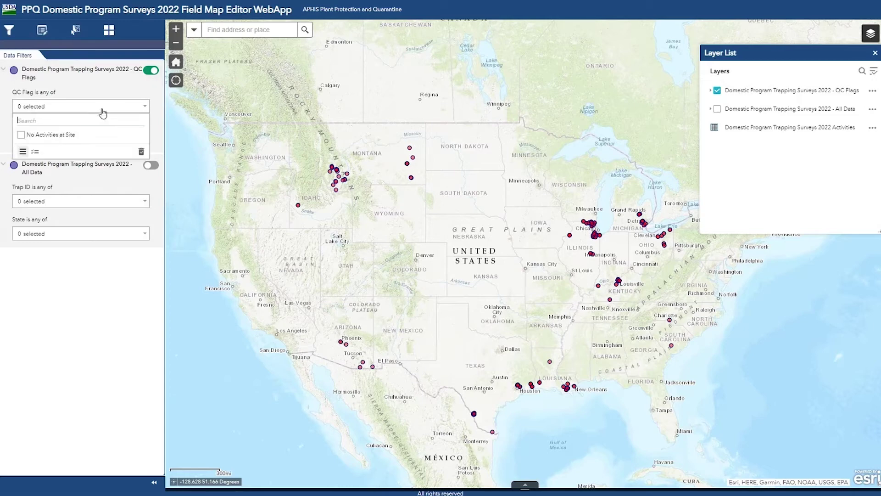
pyautogui.click(114, 109)
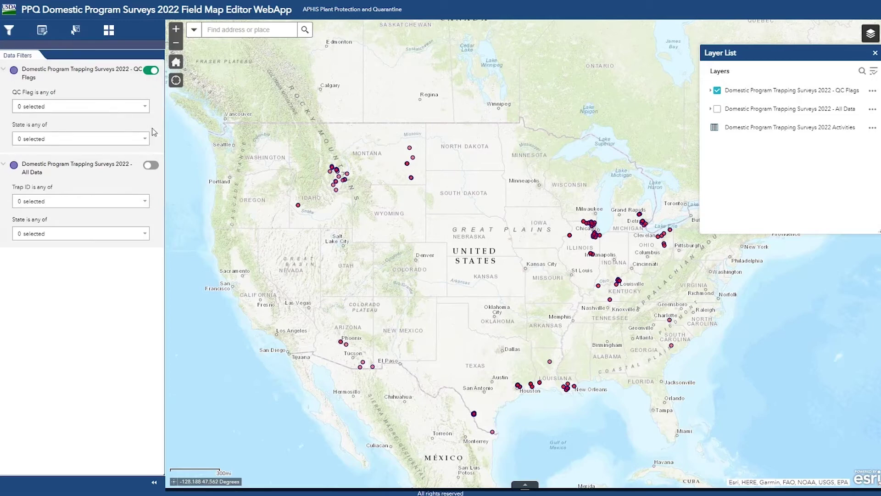
pyautogui.click(133, 138)
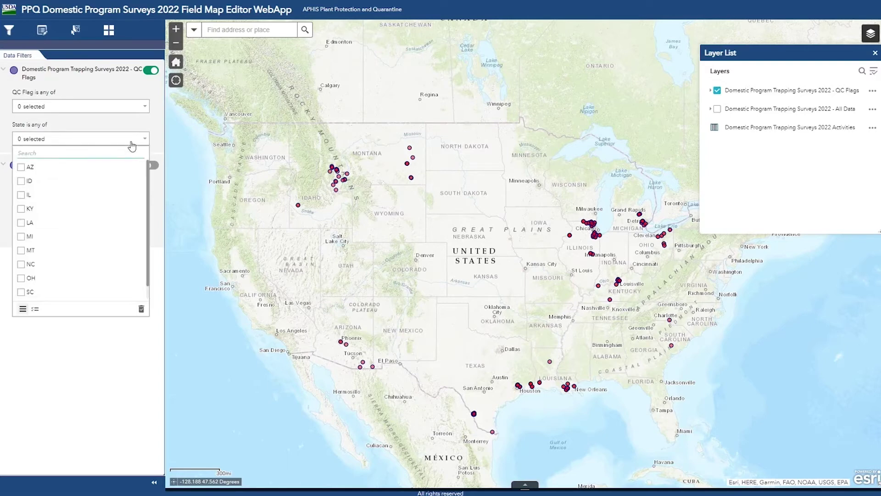
pyautogui.click(21, 223)
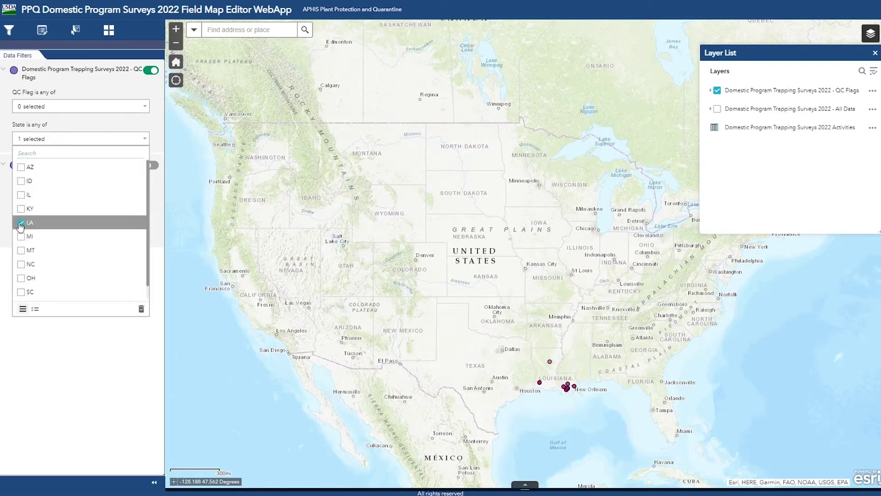
pyautogui.click(86, 367)
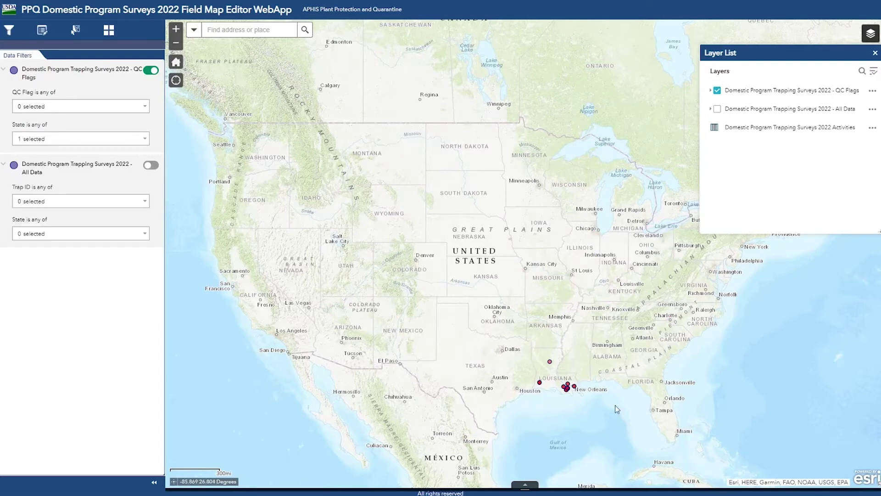
# Open the attribute table and review the QC Flags records for the filtered Louisiana traps.
pyautogui.moveTo(542, 376); pyautogui.dragTo(515, 268)
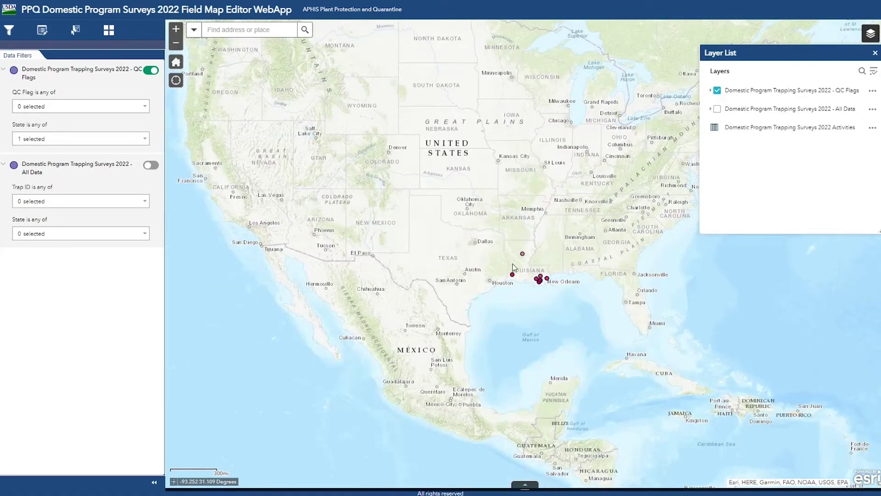
pyautogui.click(526, 486)
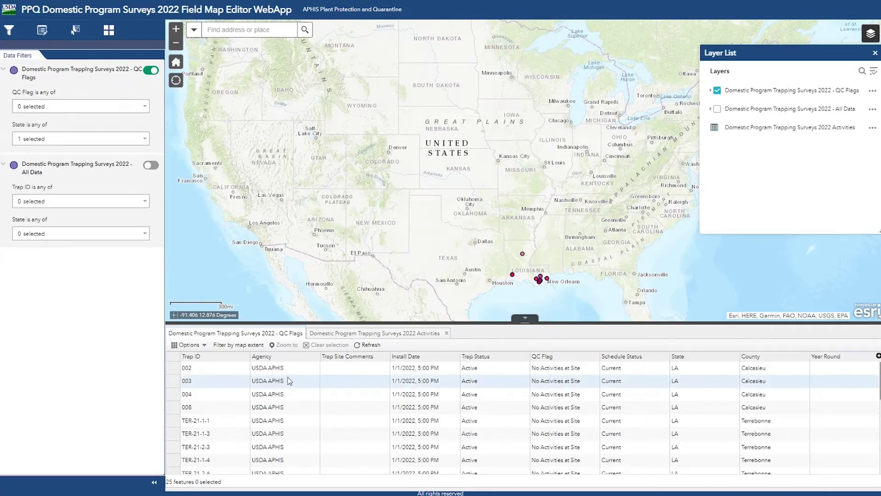
pyautogui.scroll(-3, 365, 415)
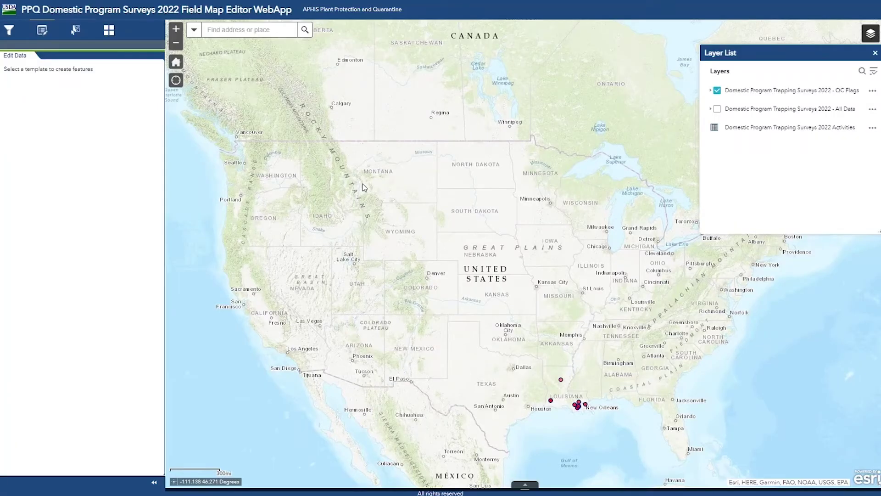
# View the edit form of the northernmost Louisiana trap, LAEWB2201TM, and return to the data filters.
pyautogui.click(560, 380)
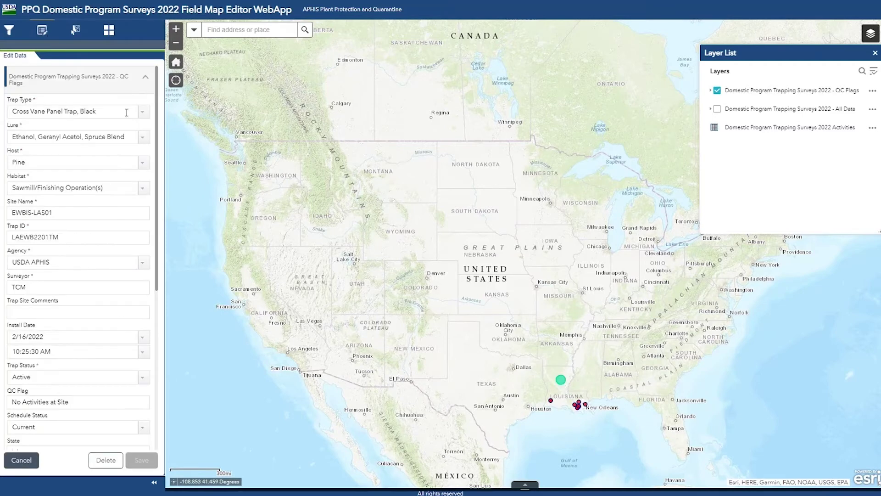
pyautogui.click(9, 30)
# Open trap LAEWB2201TM in the Smart Editor from its map pop-up.
pyautogui.click(561, 379)
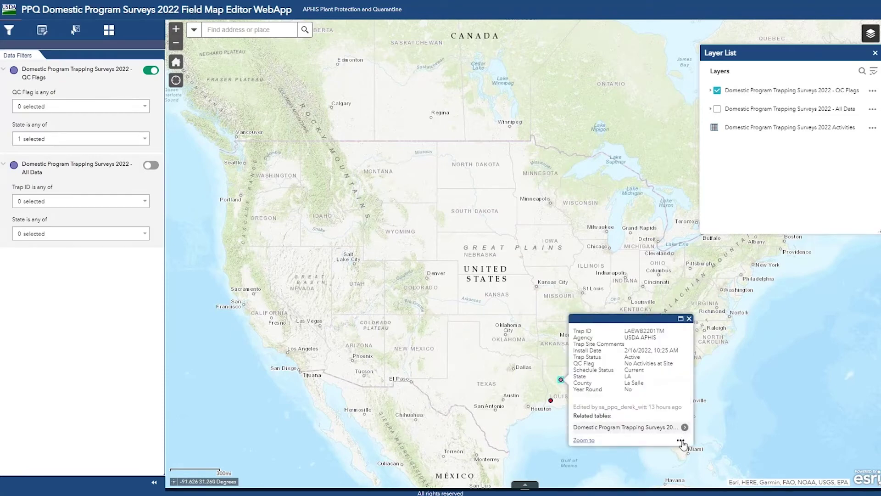
pyautogui.click(682, 442)
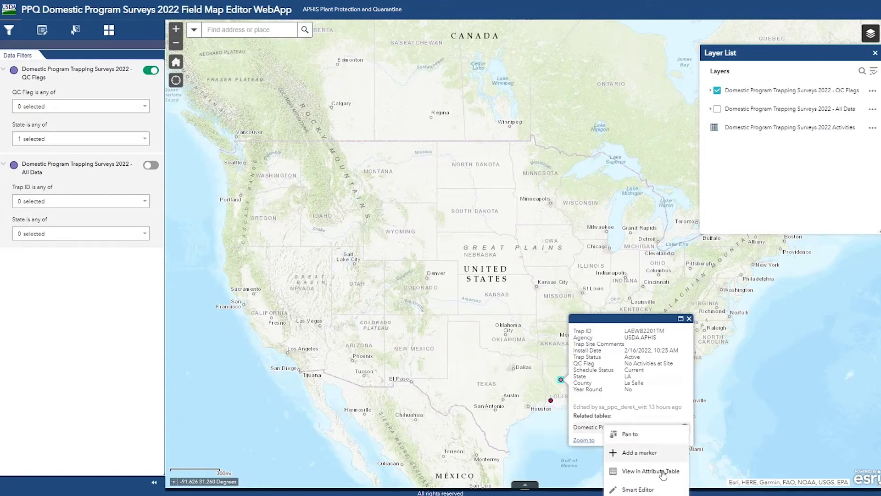
pyautogui.click(639, 489)
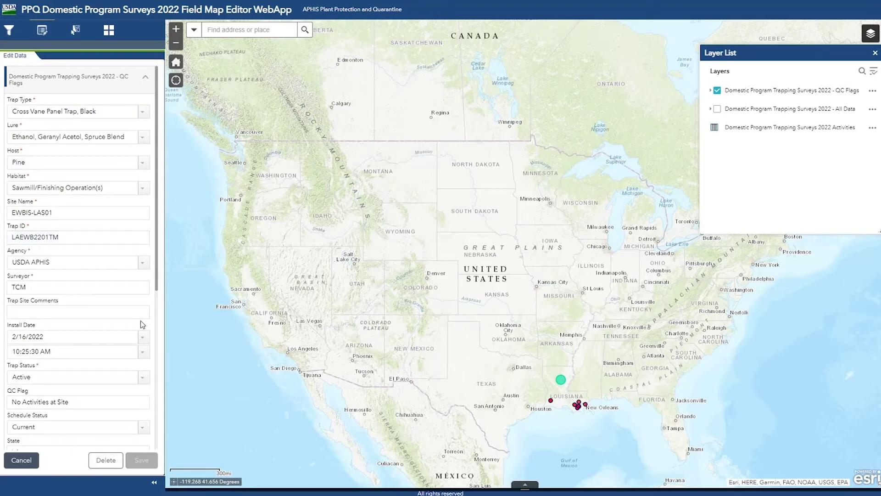
# Close the open trap form, select the westernmost Louisiana QC Flags traps on the map, and open the selection in the Smart Editor.
pyautogui.click(27, 460)
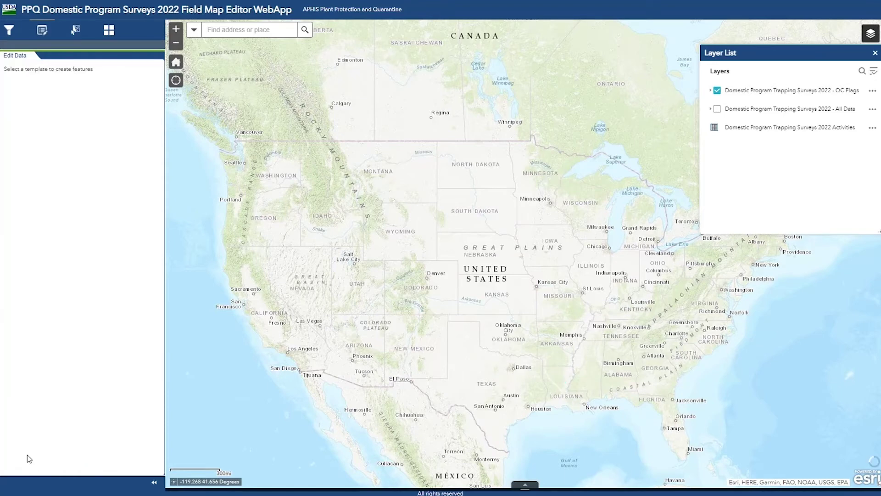
pyautogui.click(77, 31)
pyautogui.click(91, 78)
pyautogui.click(549, 401)
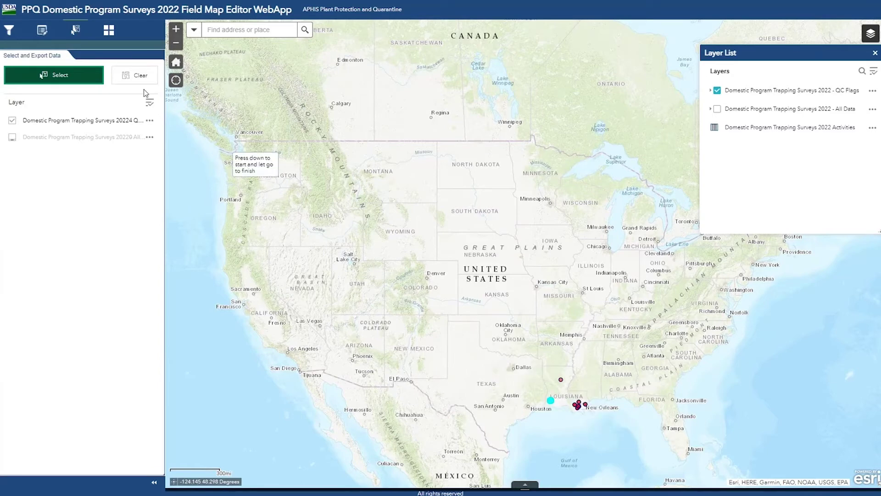
pyautogui.click(149, 120)
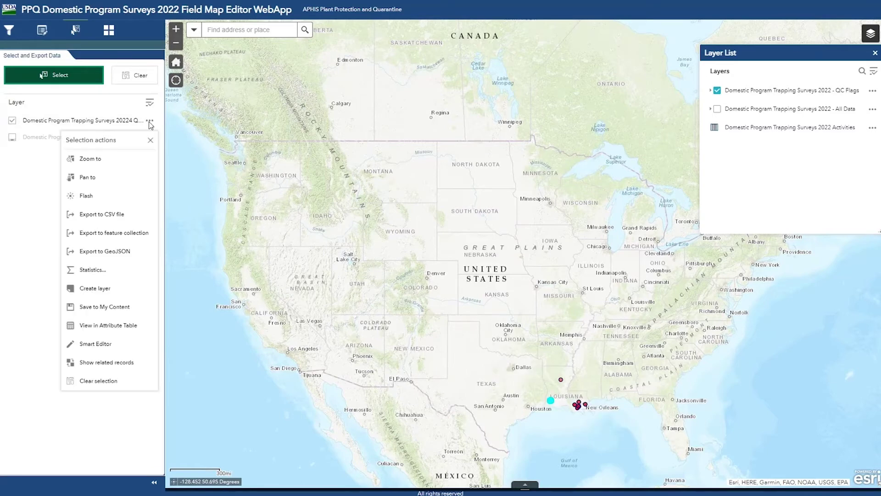
pyautogui.click(110, 343)
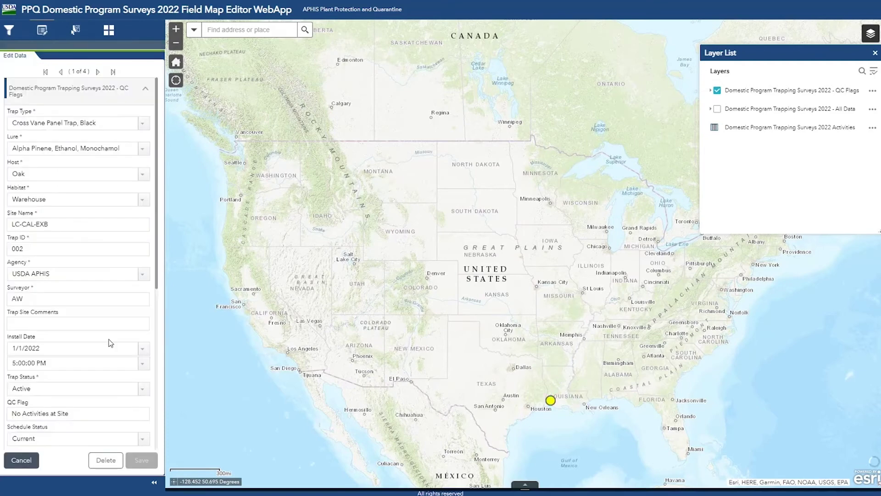
# Page through the edit forms of the selected traps at site LC-CAL-EXB.
pyautogui.click(98, 72)
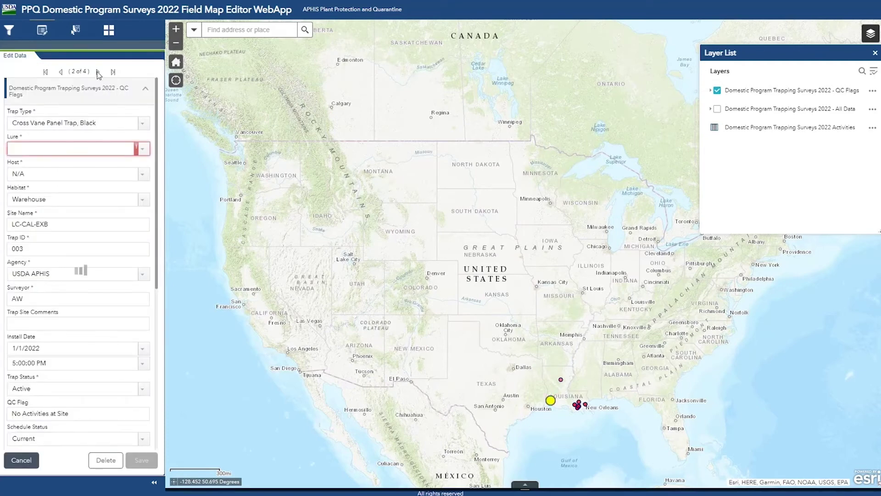
pyautogui.click(99, 72)
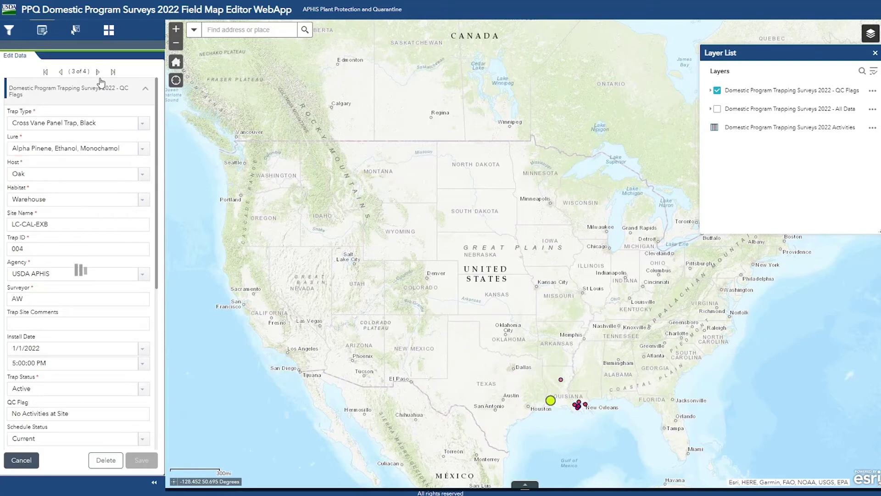
pyautogui.click(98, 72)
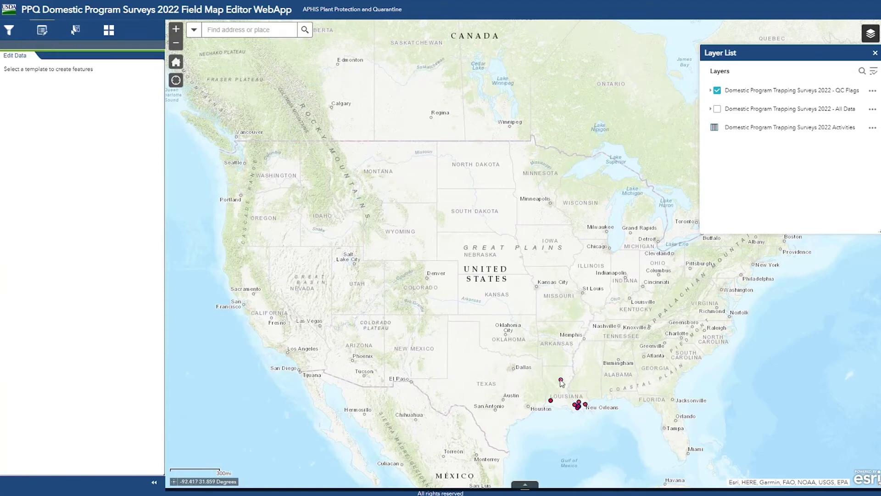
# Open the northernmost Louisiana trap, LAEWB2201TM, for editing and review all of its attribute fields.
pyautogui.click(561, 380)
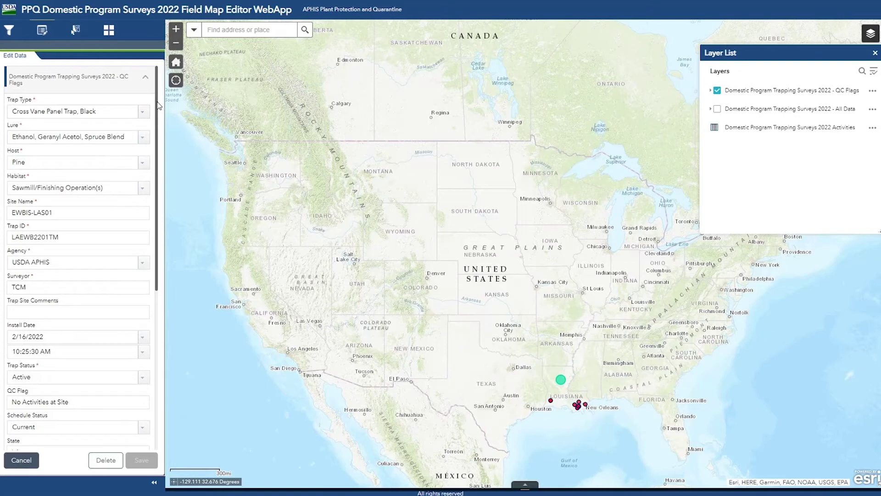
pyautogui.scroll(-3, 158, 106)
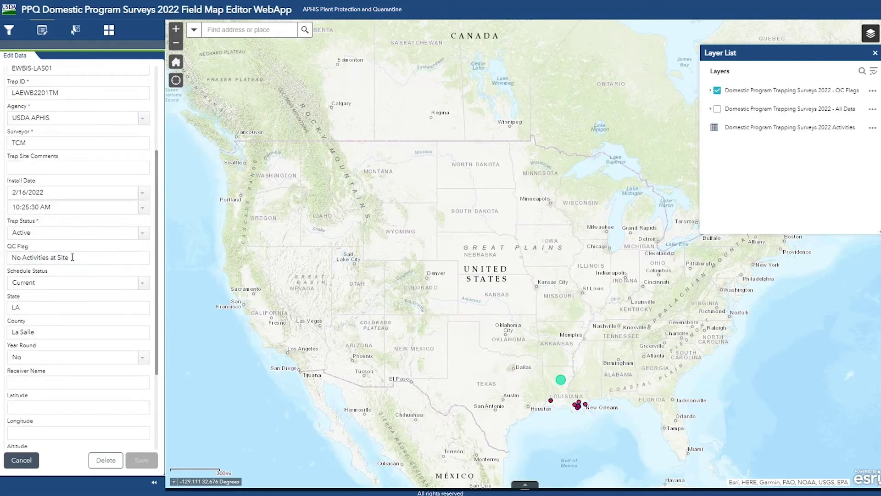
pyautogui.scroll(3, 75, 209)
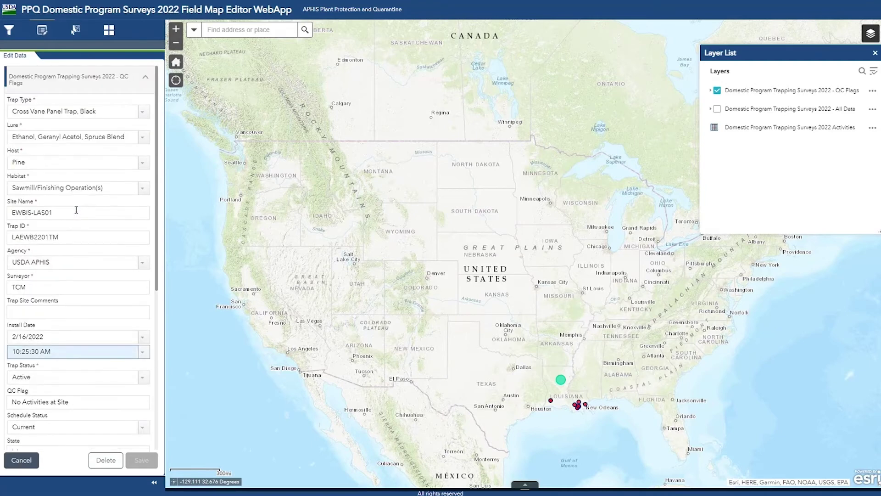
pyautogui.scroll(-5, 77, 209)
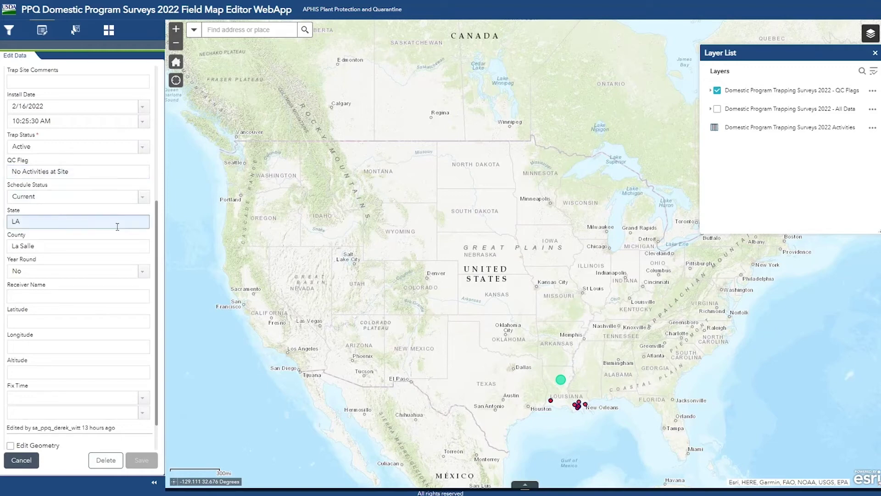
pyautogui.scroll(3, 93, 217)
pyautogui.scroll(2, 94, 218)
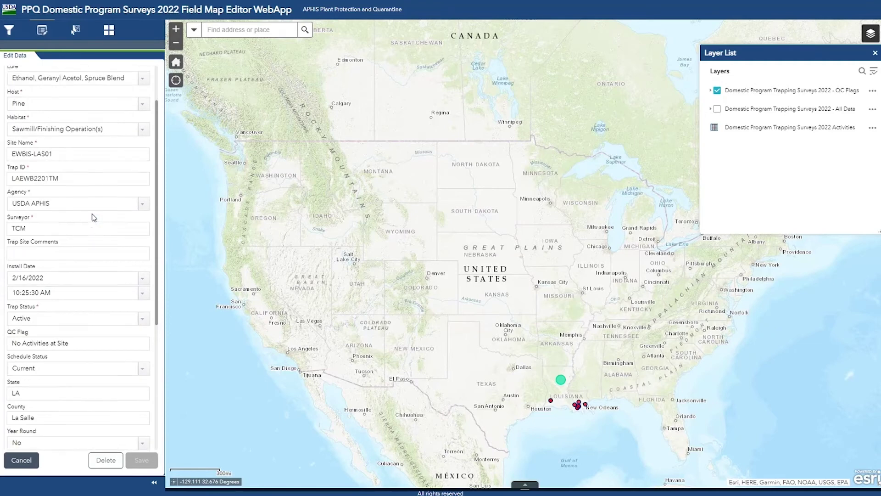
pyautogui.scroll(-6, 94, 213)
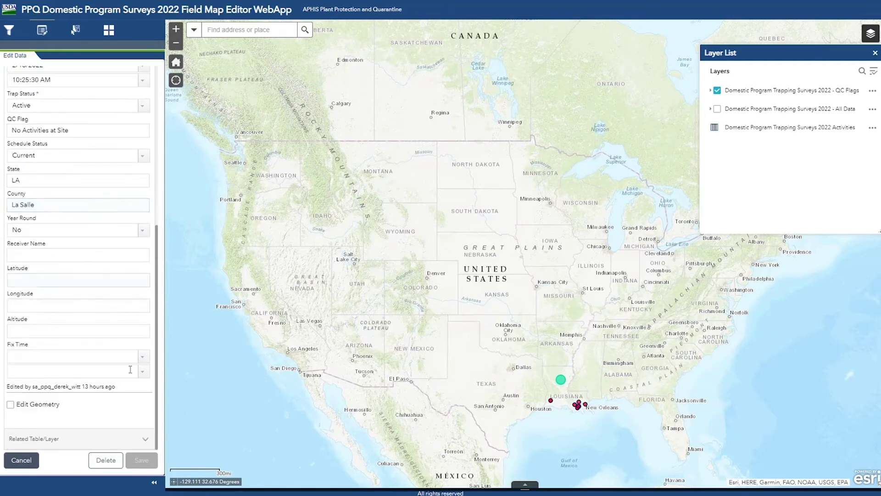
# Add a related activity record to trap LAEWB2201TM with agency USDA APHIS and activity type Monitor.
pyautogui.click(27, 440)
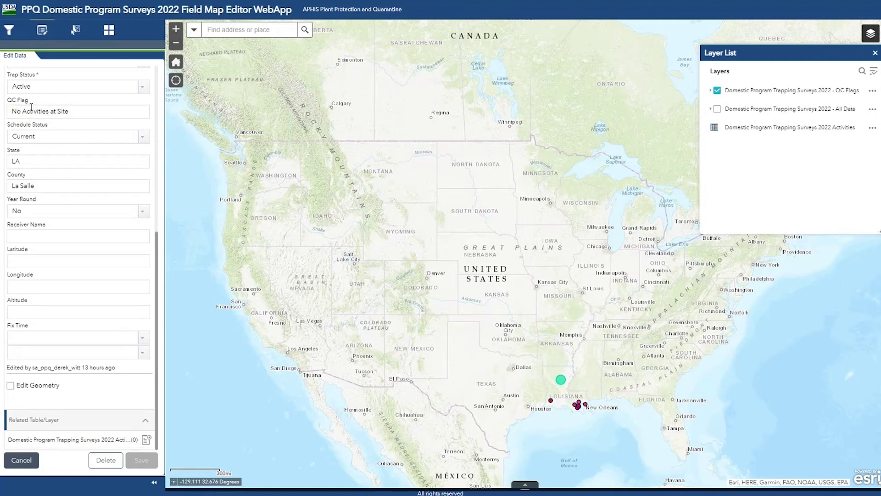
pyautogui.click(147, 439)
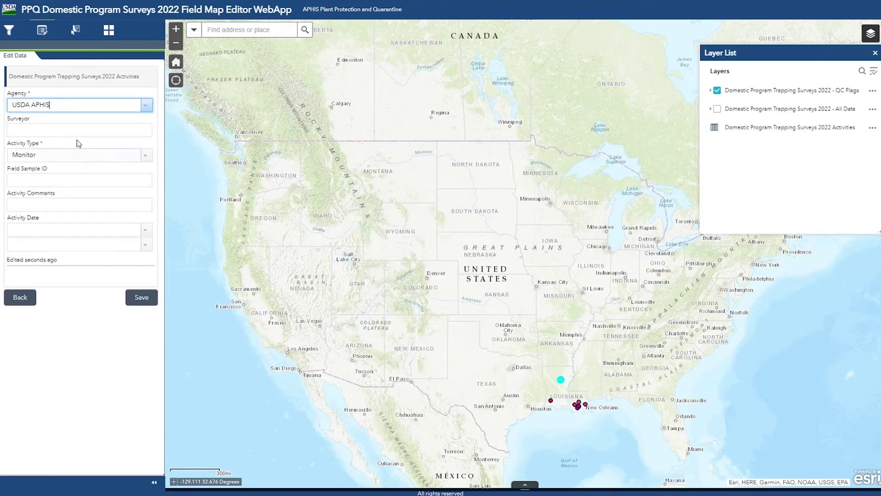
pyautogui.click(146, 157)
pyautogui.click(147, 158)
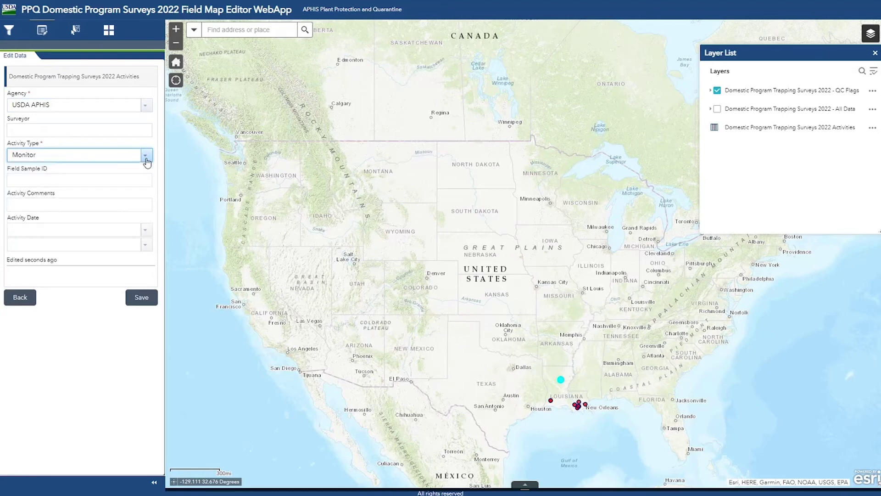
pyautogui.click(139, 301)
# Try adding a T to the surveyor initials of trap LAEWB2201TM, discard the edit, and check the trap's form again.
pyautogui.click(56, 288)
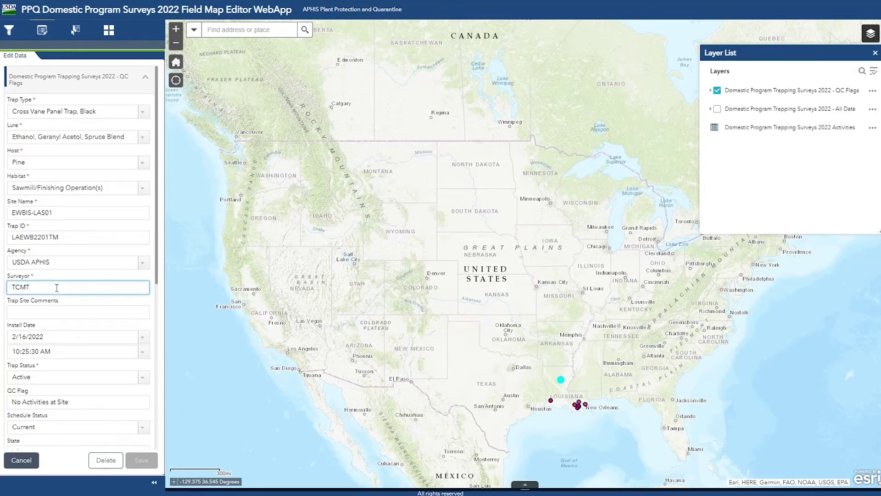
pyautogui.write('T')
pyautogui.press('Tab')
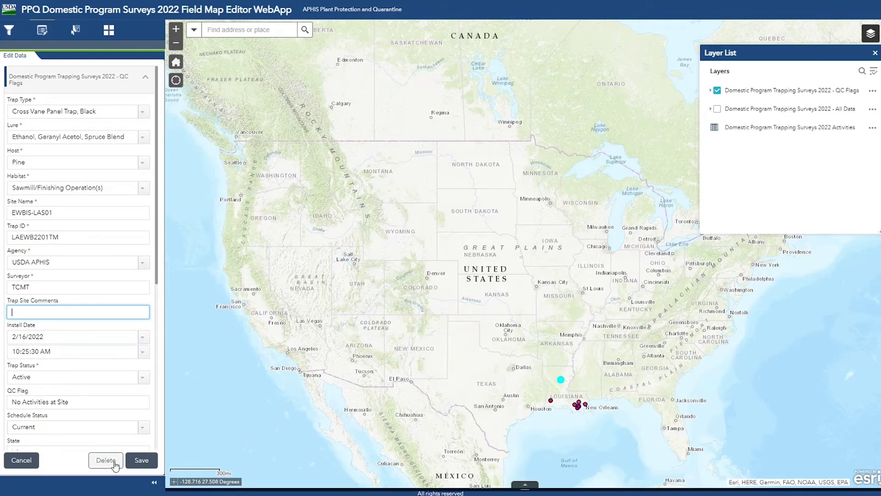
pyautogui.click(21, 460)
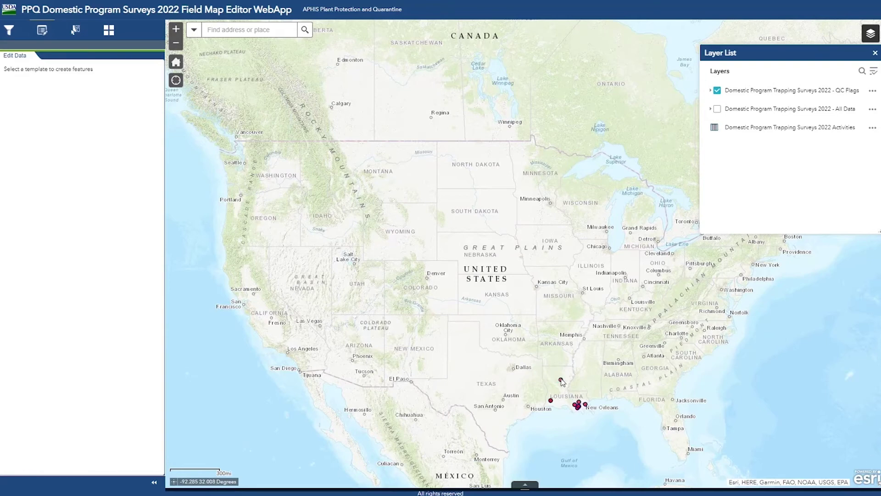
pyautogui.click(42, 286)
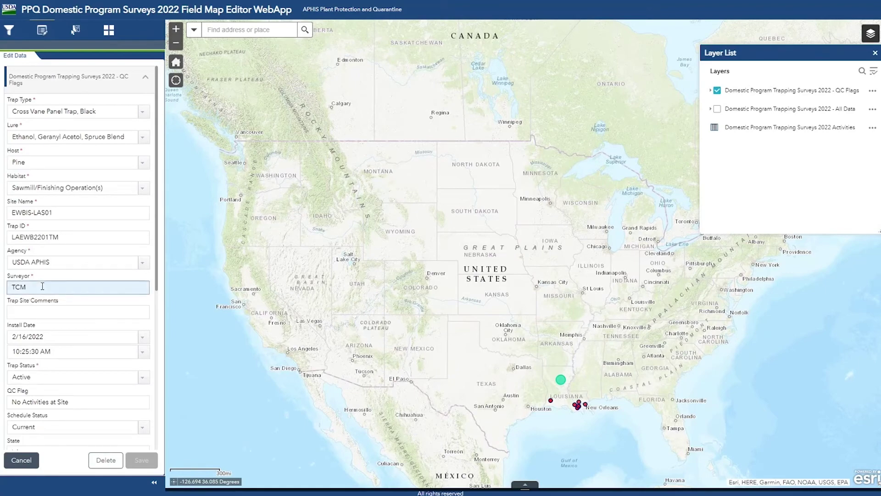
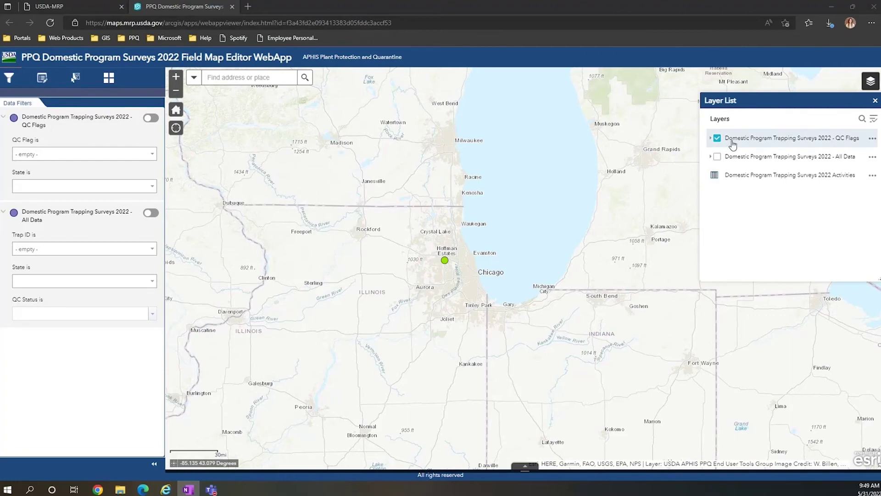
# View the available QC Status options in the All Data layer's filter.
pyautogui.click(152, 314)
pyautogui.click(152, 315)
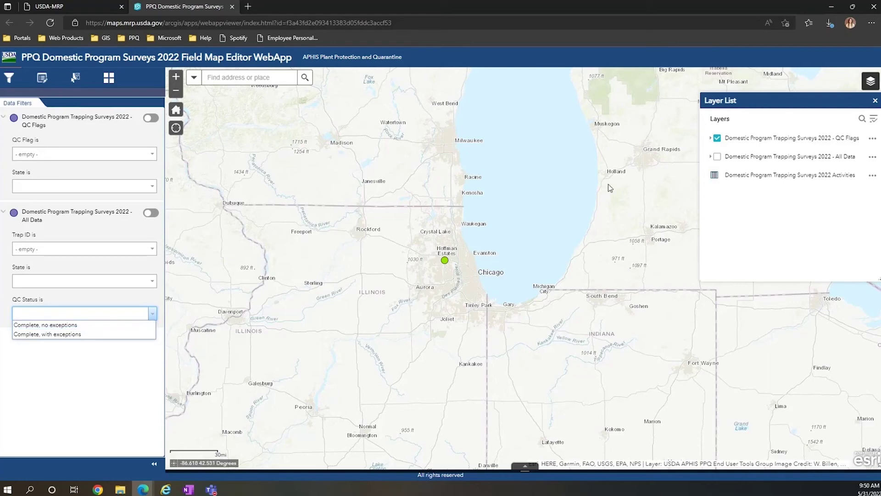
pyautogui.click(723, 139)
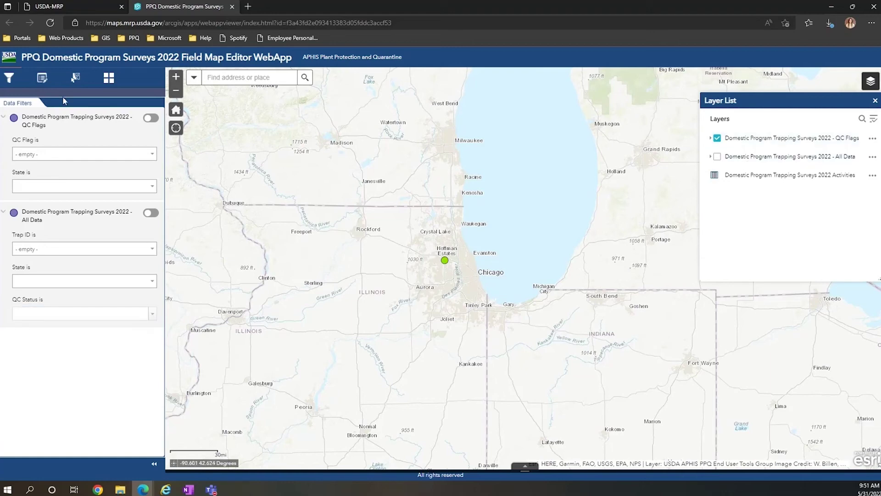
# Open the Test03 trap near Chicago for editing and check its Site Name, QC Flag and QC Status fields.
pyautogui.click(46, 86)
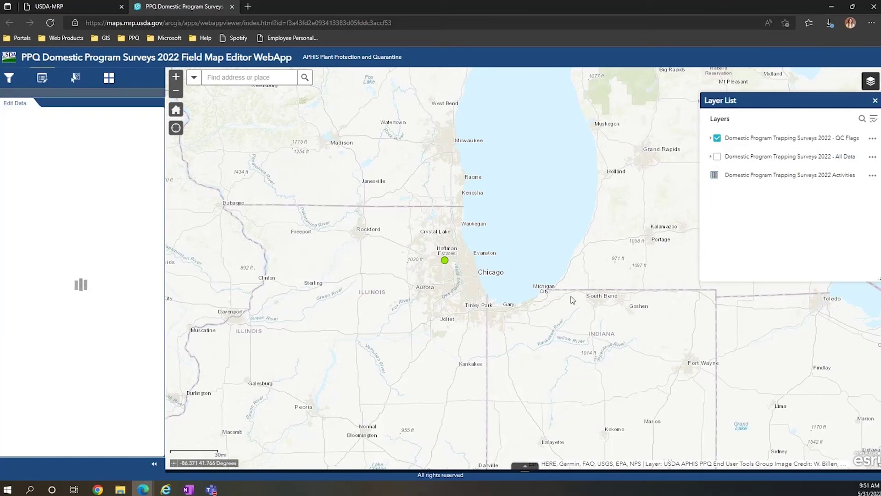
pyautogui.click(445, 261)
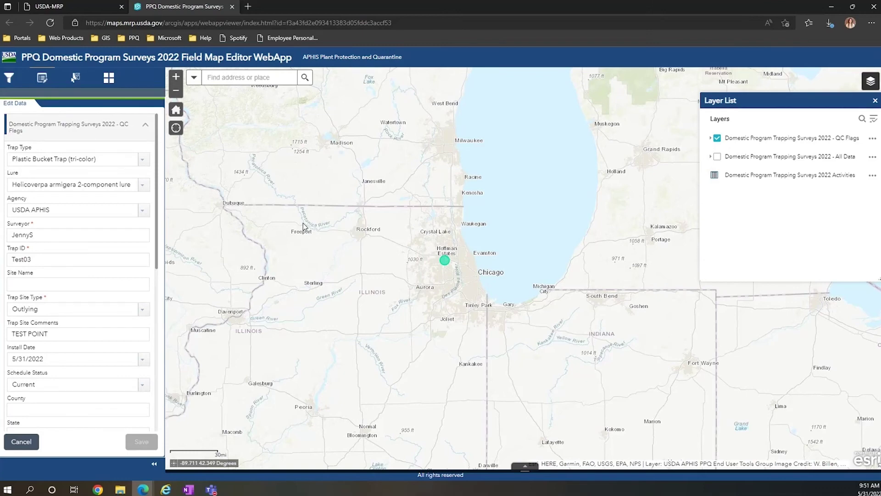
pyautogui.click(35, 285)
pyautogui.click(67, 308)
pyautogui.scroll(-1, 66, 312)
pyautogui.scroll(-1, 66, 312)
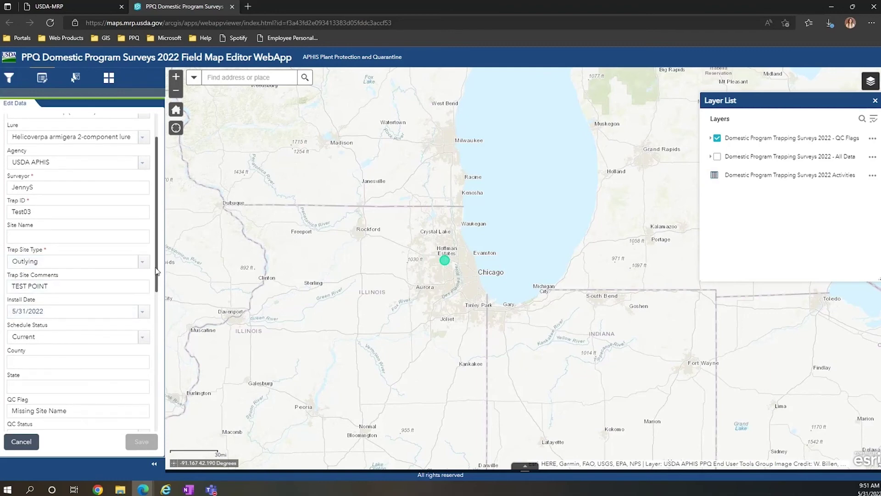
pyautogui.moveTo(156, 271); pyautogui.dragTo(156, 279)
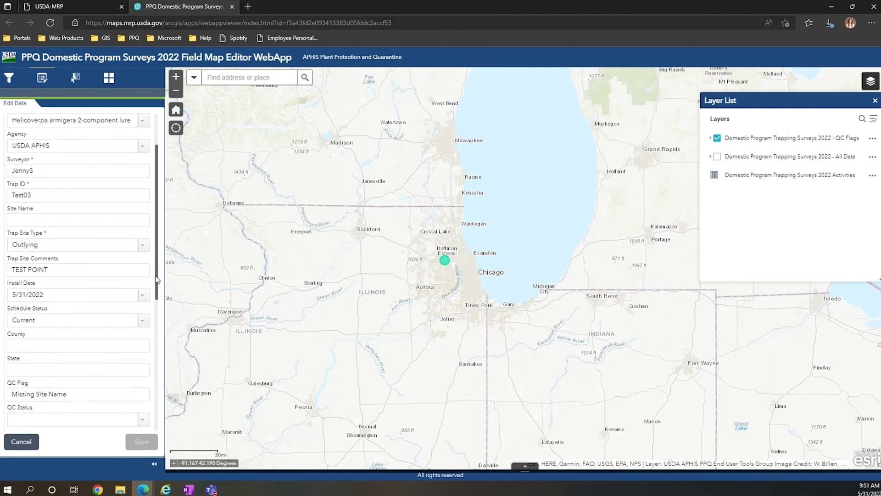
pyautogui.scroll(-3, 157, 279)
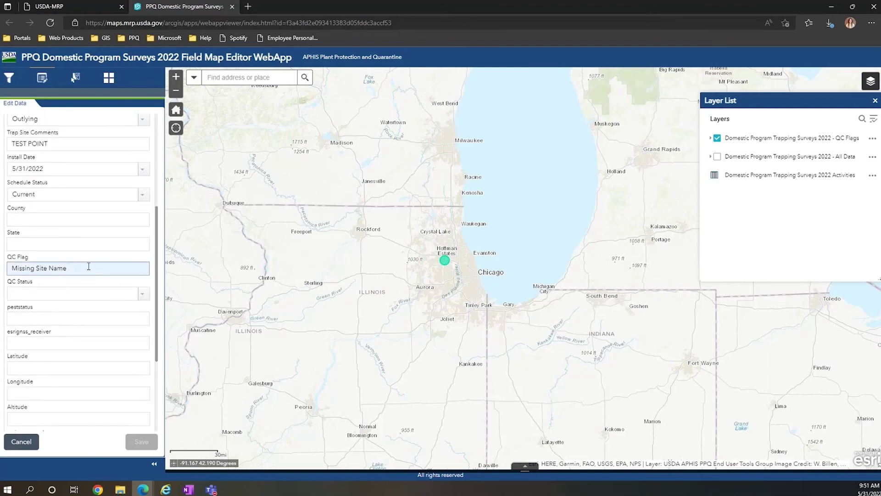
pyautogui.scroll(4, 89, 262)
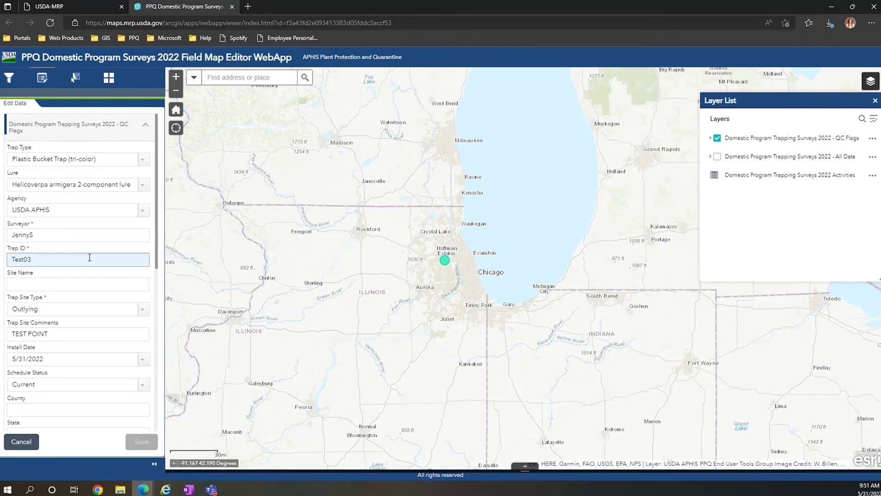
# Set the Site Name of trap Test03 to "Test Site Name".
pyautogui.click(76, 285)
pyautogui.write('Test')
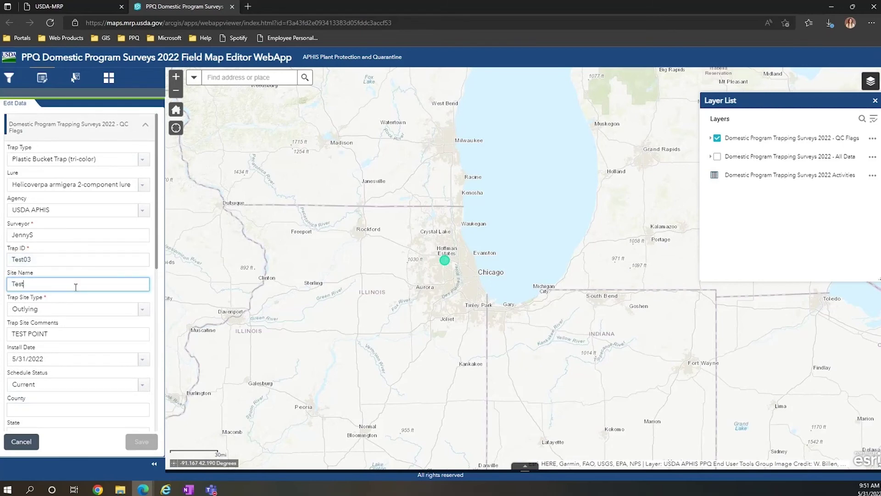
pyautogui.write(' Site Name')
# Set the trap's QC Status to "Complete, no exceptions", save the edits, and close the form.
pyautogui.scroll(-3, 75, 282)
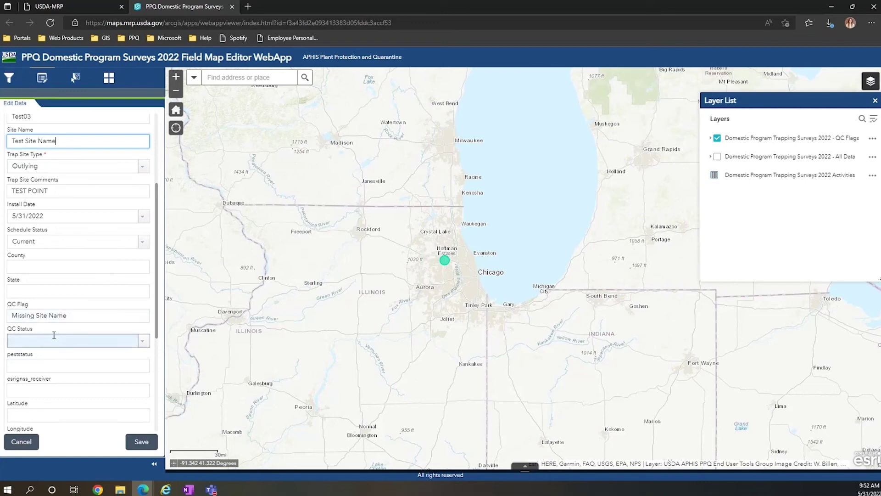
pyautogui.click(144, 341)
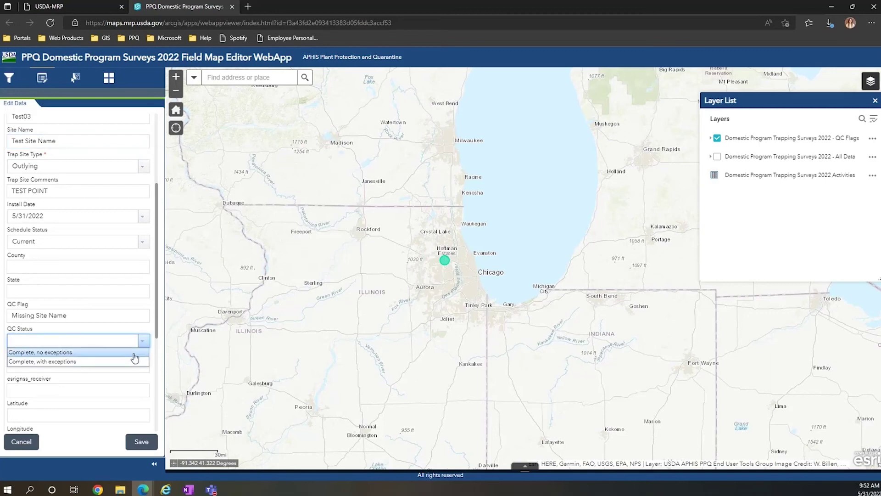
pyautogui.click(134, 354)
pyautogui.click(113, 365)
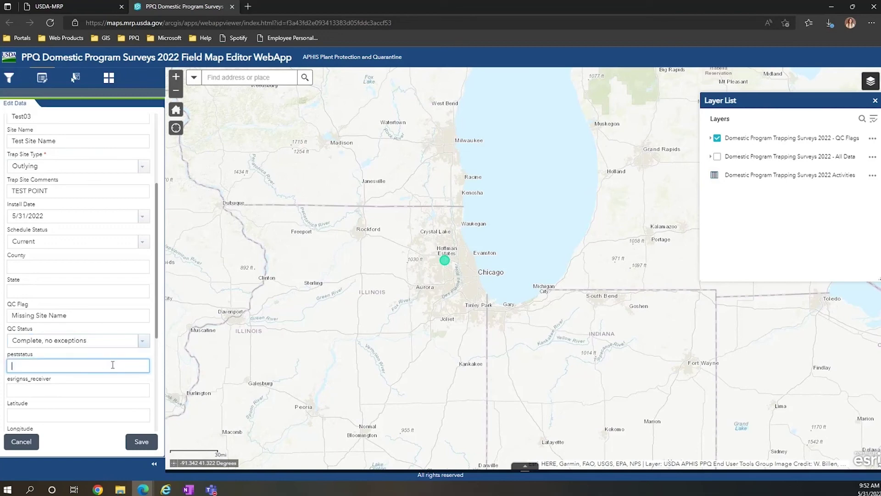
pyautogui.click(131, 442)
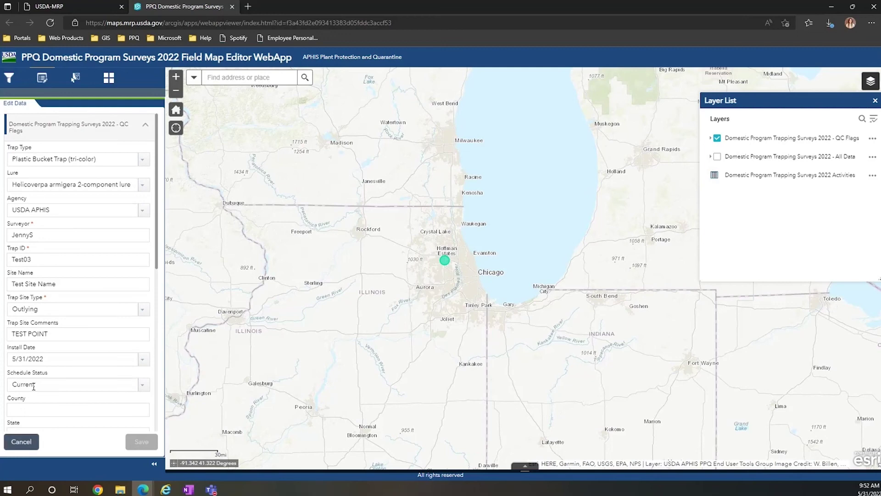
pyautogui.click(30, 447)
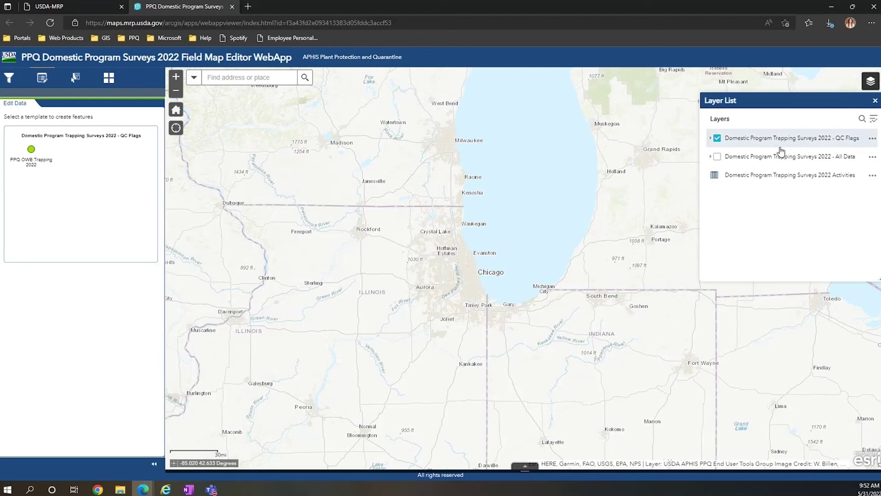
# Show the All Data layer instead of QC Flags and filter it by QC Status "Complete, no exceptions".
pyautogui.click(8, 78)
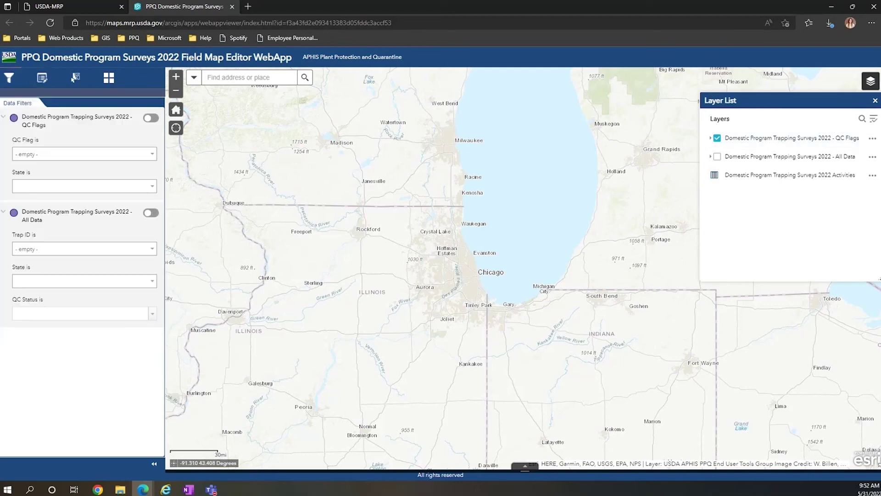
pyautogui.click(717, 138)
pyautogui.click(717, 157)
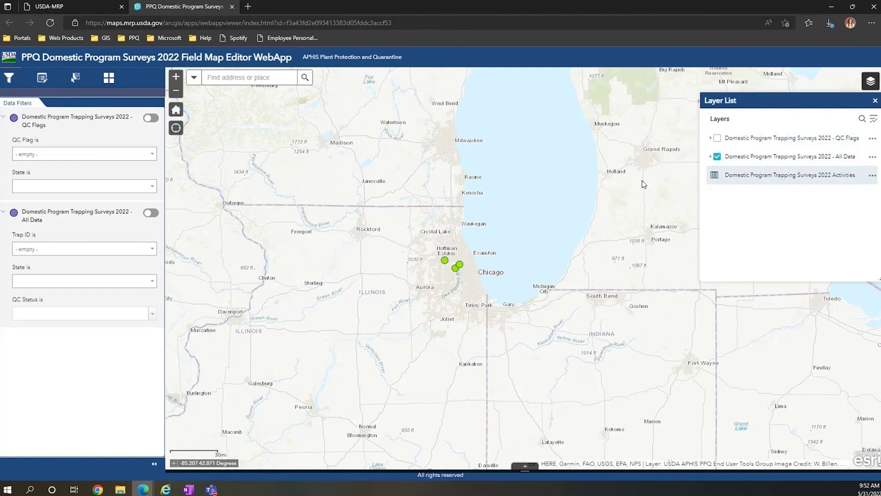
pyautogui.click(147, 215)
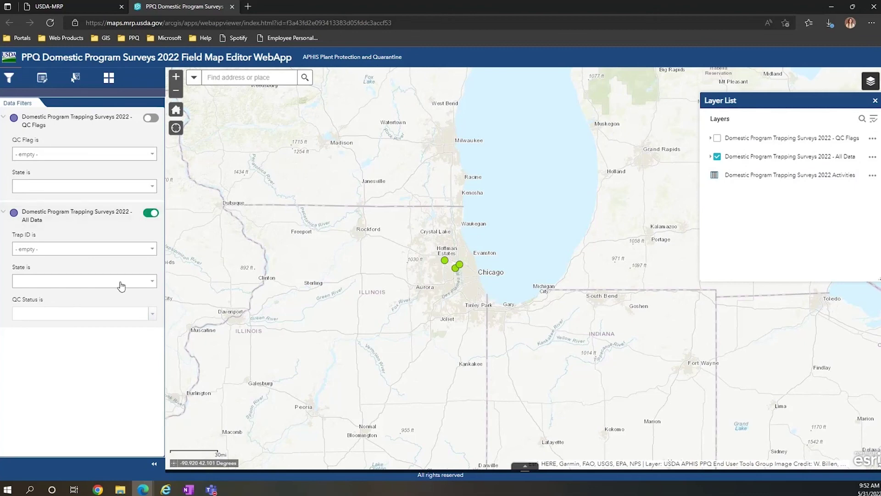
pyautogui.click(154, 319)
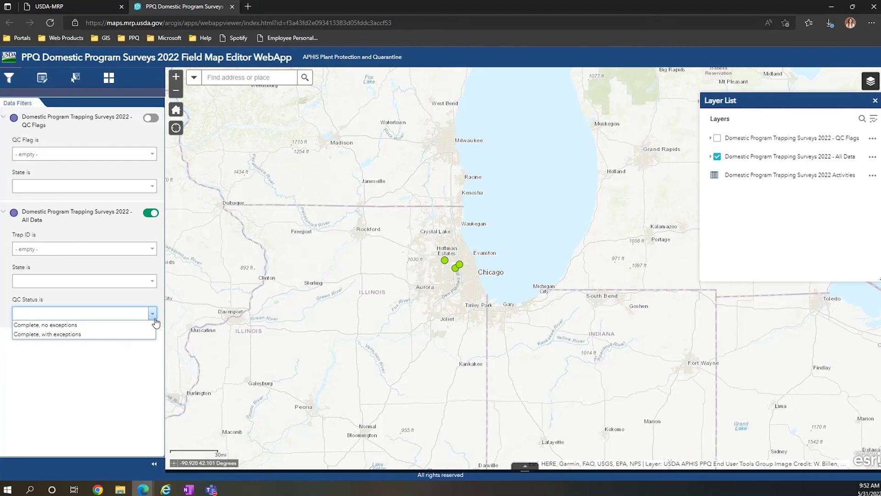
pyautogui.click(136, 326)
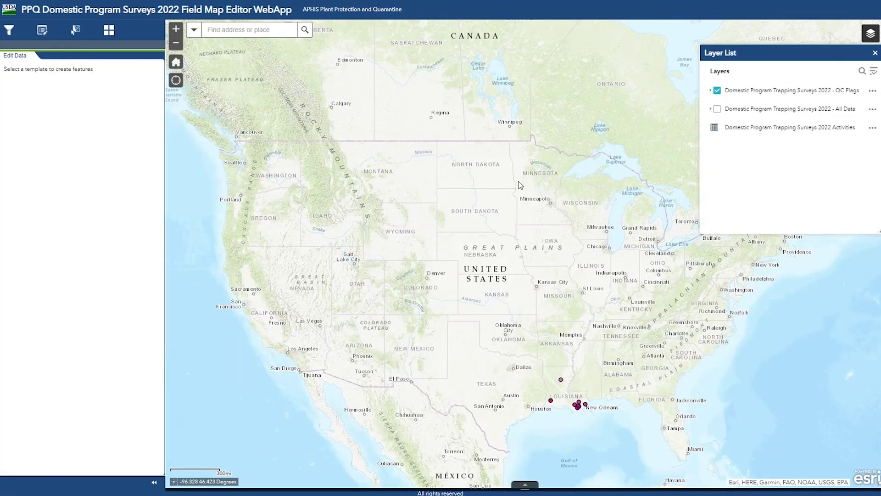
# Use Select and Export Data to box-select the cluster of QC-flagged traps in southern Louisiana west of New Orleans.
pyautogui.click(79, 31)
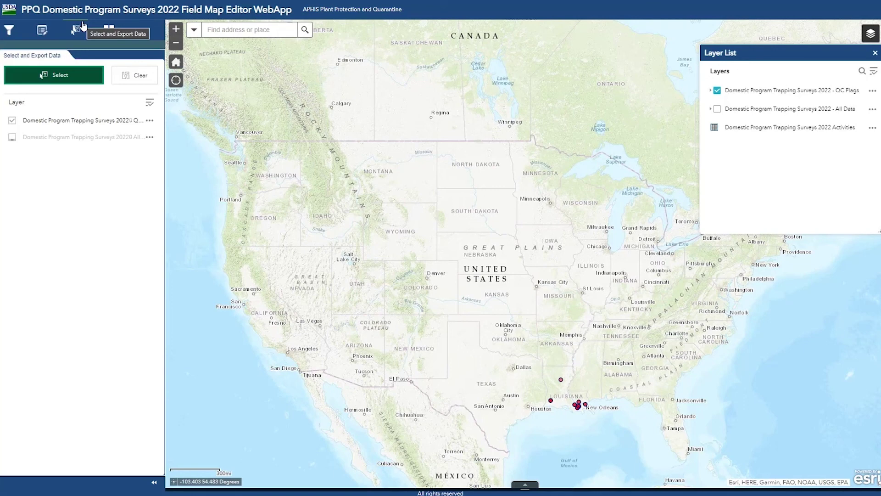
pyautogui.click(90, 75)
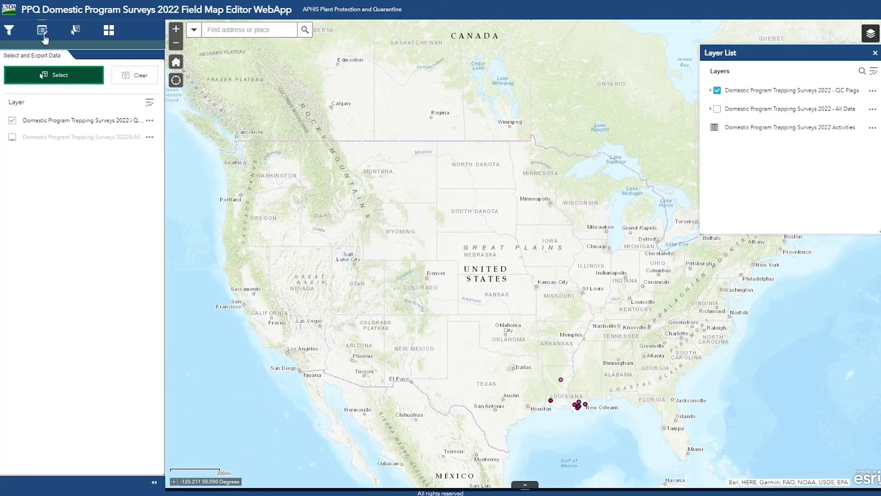
pyautogui.click(42, 33)
pyautogui.click(74, 33)
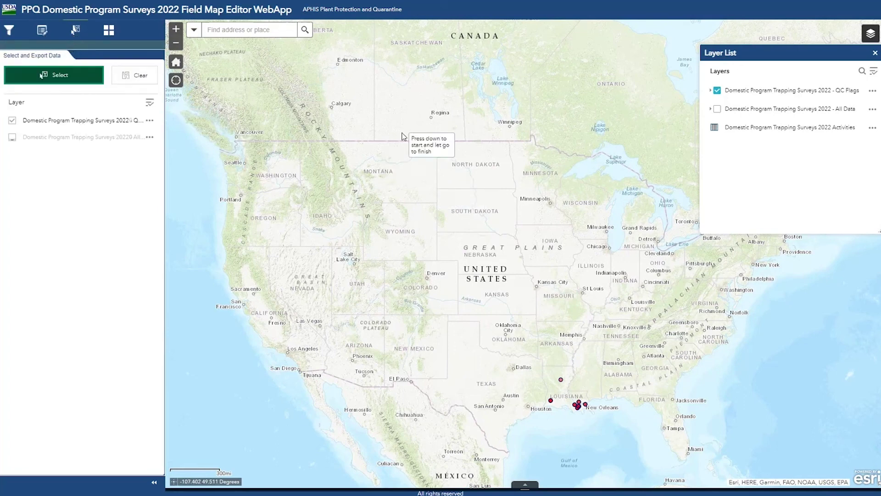
pyautogui.click(62, 81)
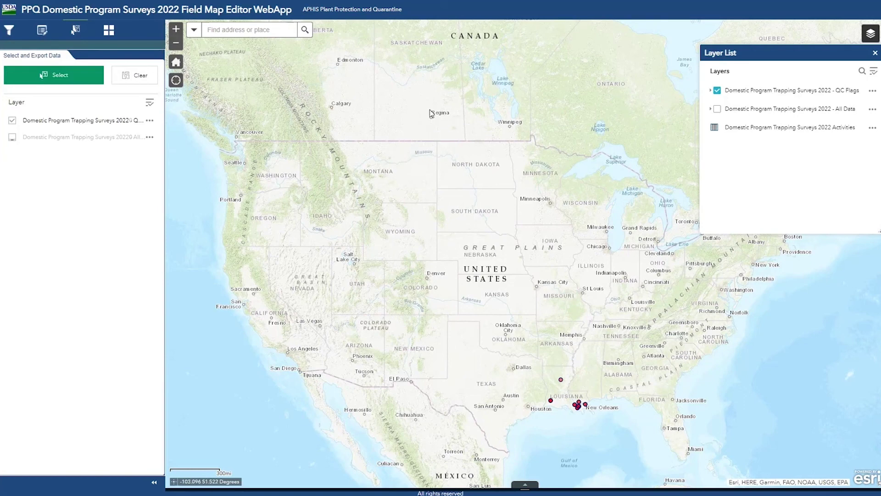
pyautogui.click(68, 75)
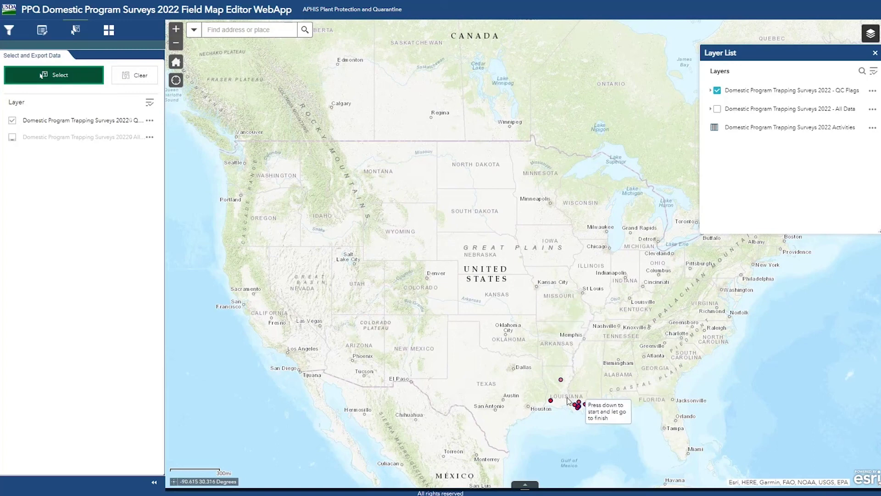
pyautogui.moveTo(572, 398); pyautogui.dragTo(590, 418)
# View the selected traps in the attribute table and show their related records from Domestic Program Trapping Surveys 2022 Activities.
pyautogui.click(149, 121)
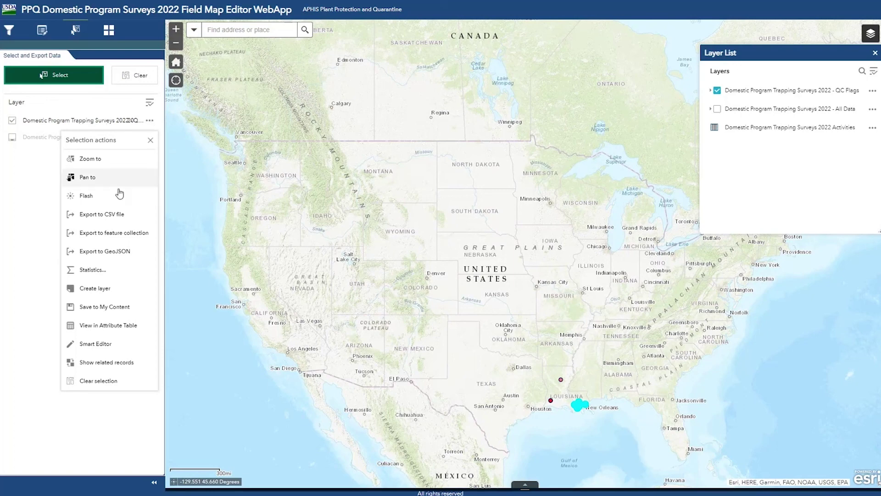
pyautogui.click(115, 327)
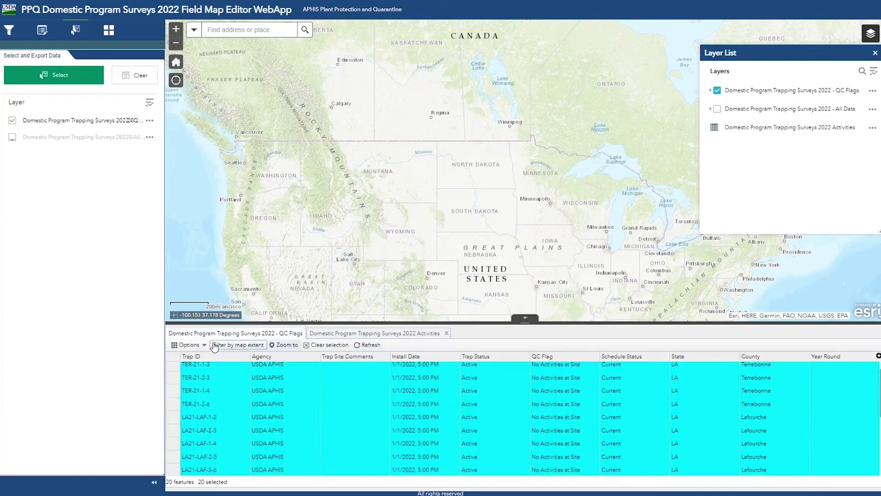
pyautogui.click(187, 345)
pyautogui.click(219, 355)
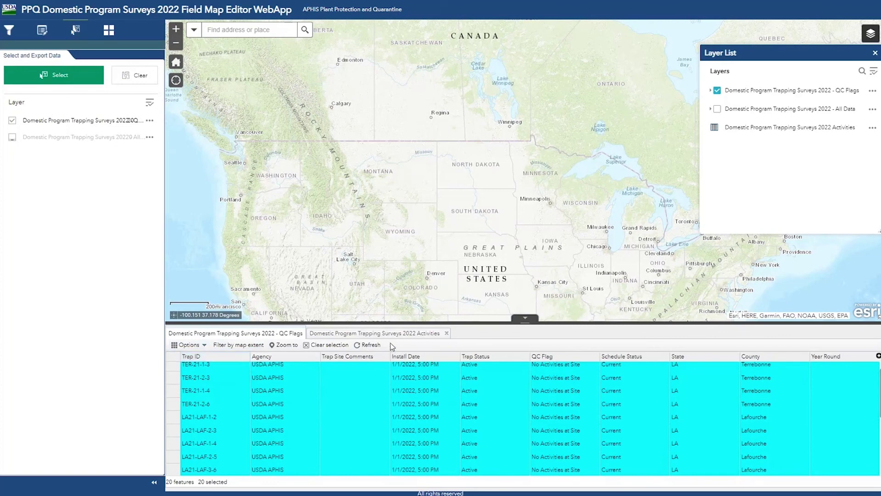
pyautogui.click(188, 345)
pyautogui.moveTo(216, 362)
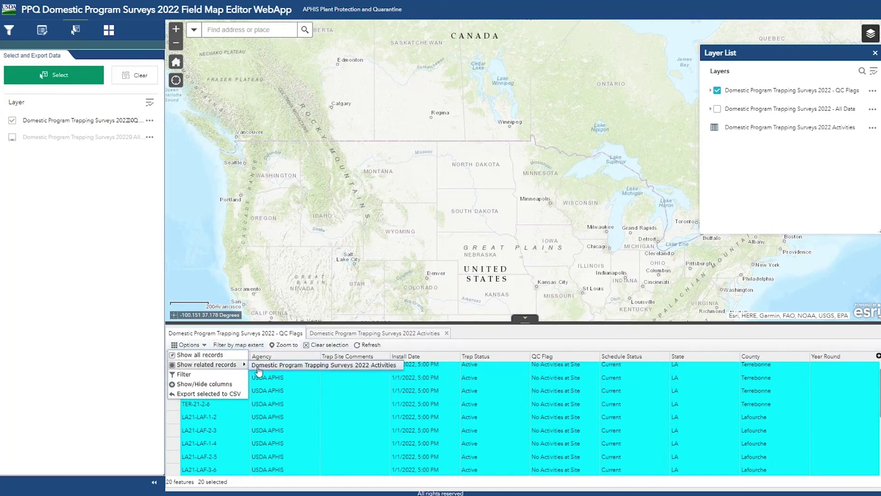
pyautogui.click(264, 364)
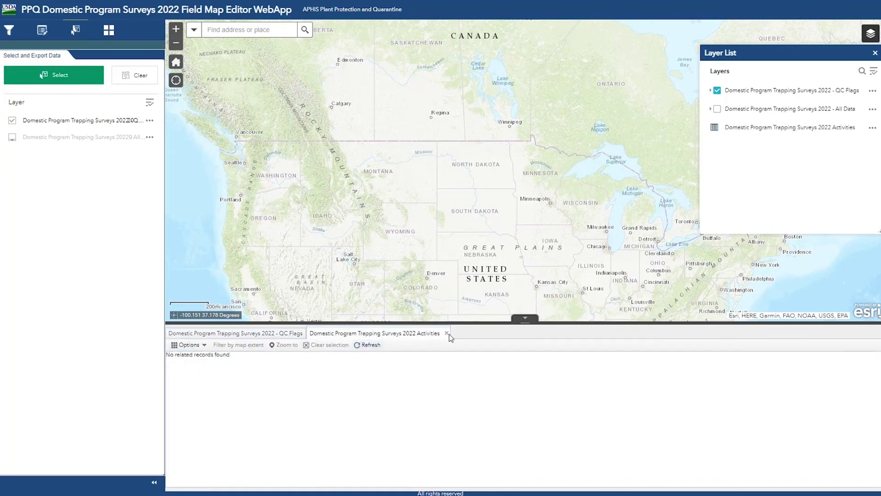
# Return to the QC Flags table, check its option for exporting selected records to CSV, and collapse the table.
pyautogui.click(236, 333)
pyautogui.click(187, 344)
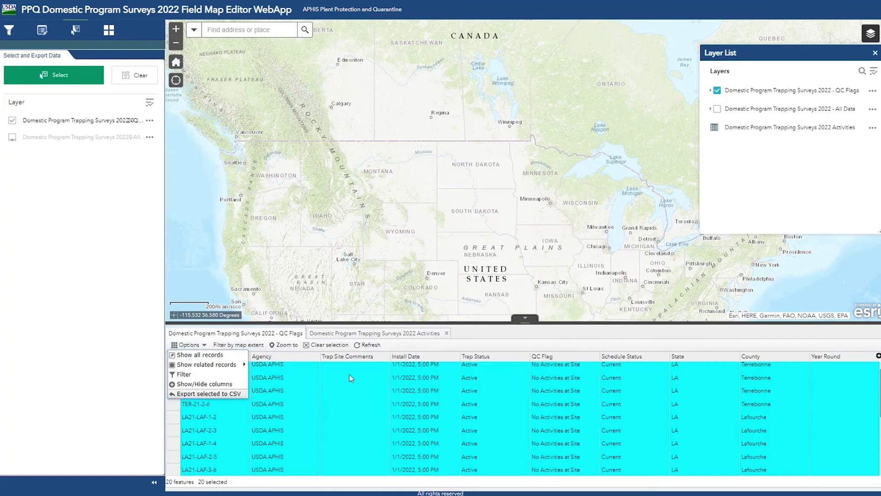
pyautogui.click(524, 318)
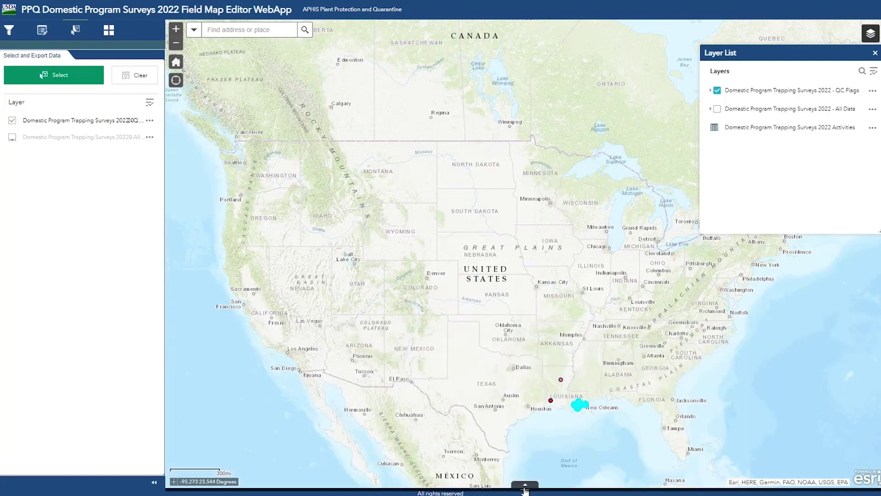
# Zoom to the selected Louisiana traps, clear the selection, and return the map to its default extent.
pyautogui.click(149, 120)
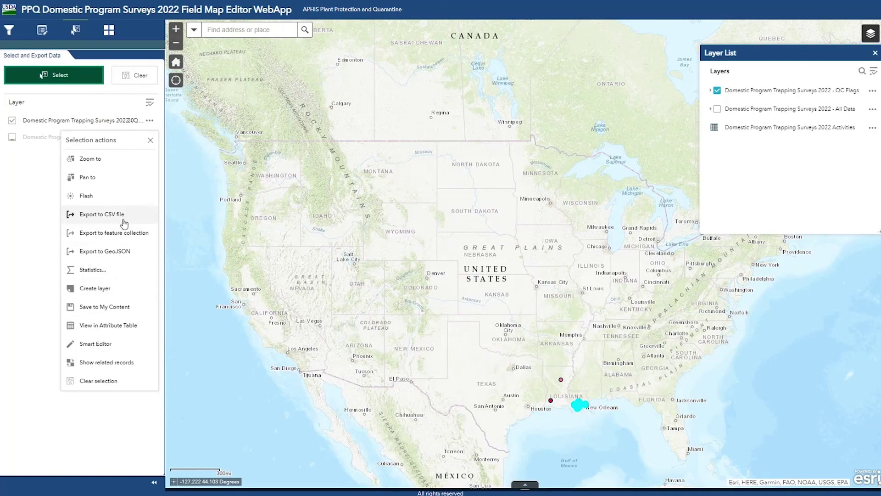
pyautogui.click(114, 166)
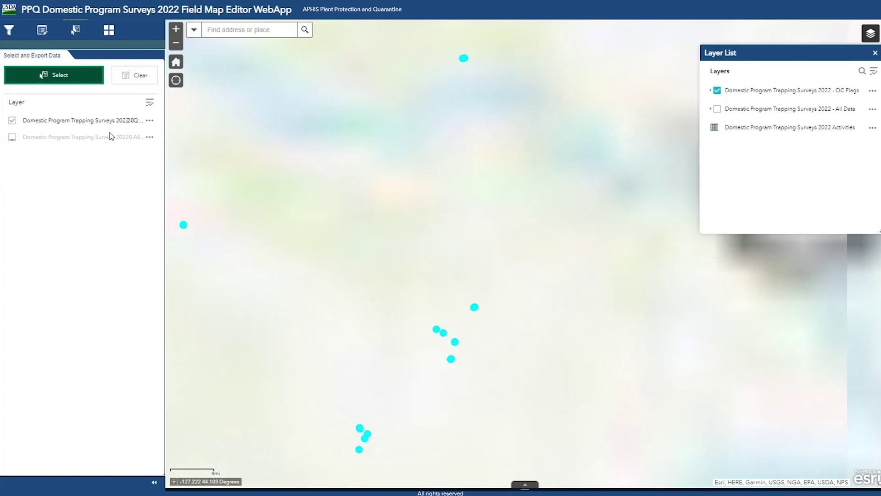
pyautogui.click(134, 75)
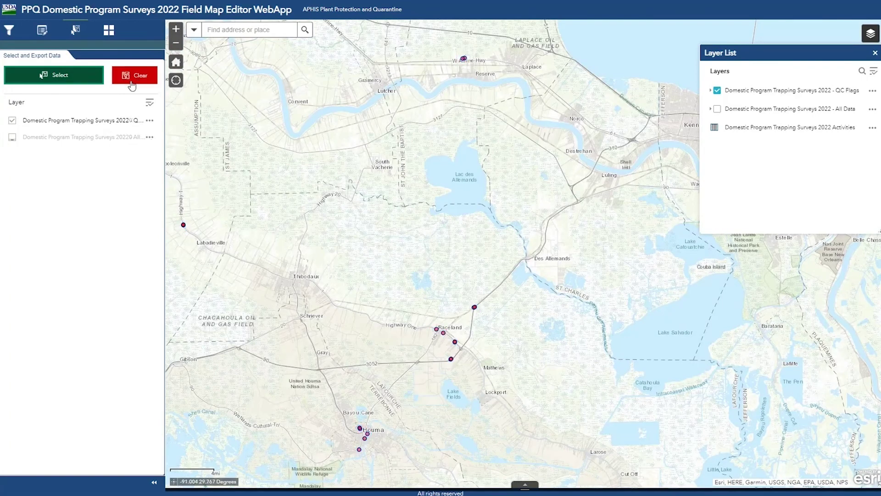
pyautogui.click(176, 62)
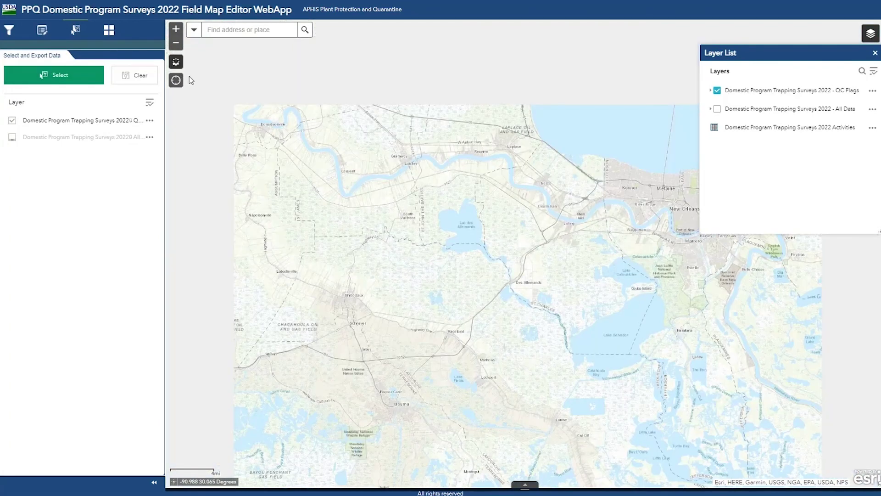